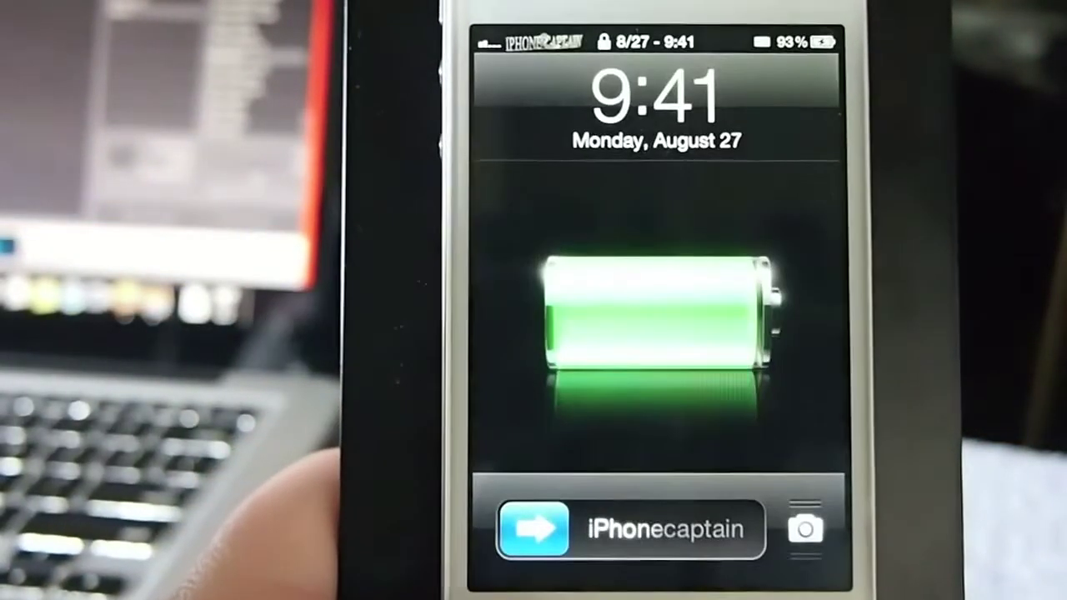
- Unlock the phone, leave the Wi-Fi settings for the home screen and check the n64ios package details in Cydia
{"action": "left_click_drag", "start_coordinate": [532, 530], "coordinate": [750, 531]}
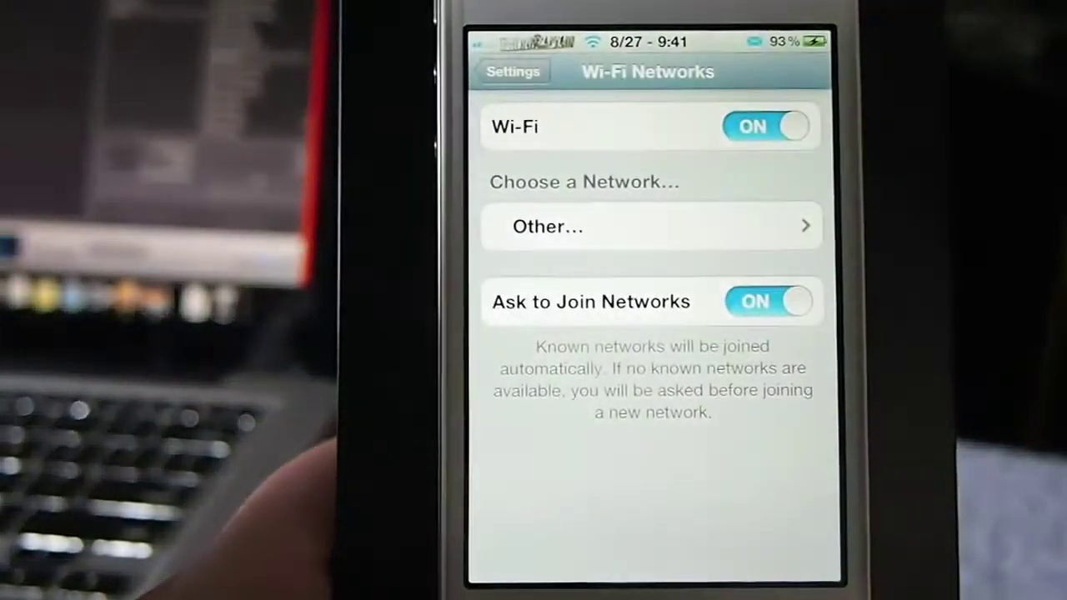
{"action": "key", "text": "super"}
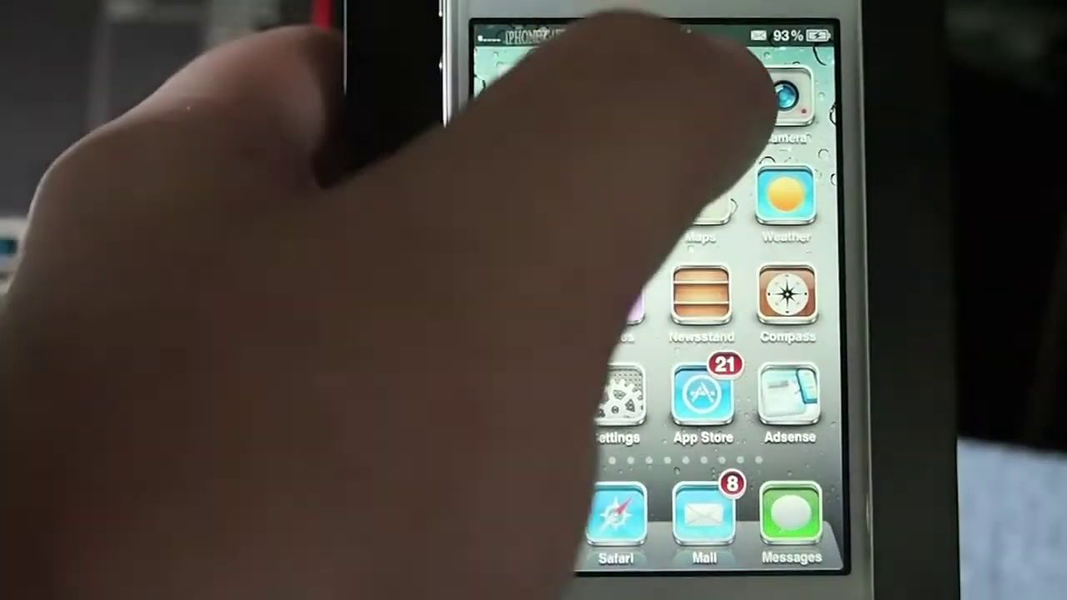
{"action": "left_click", "coordinate": [697, 96]}
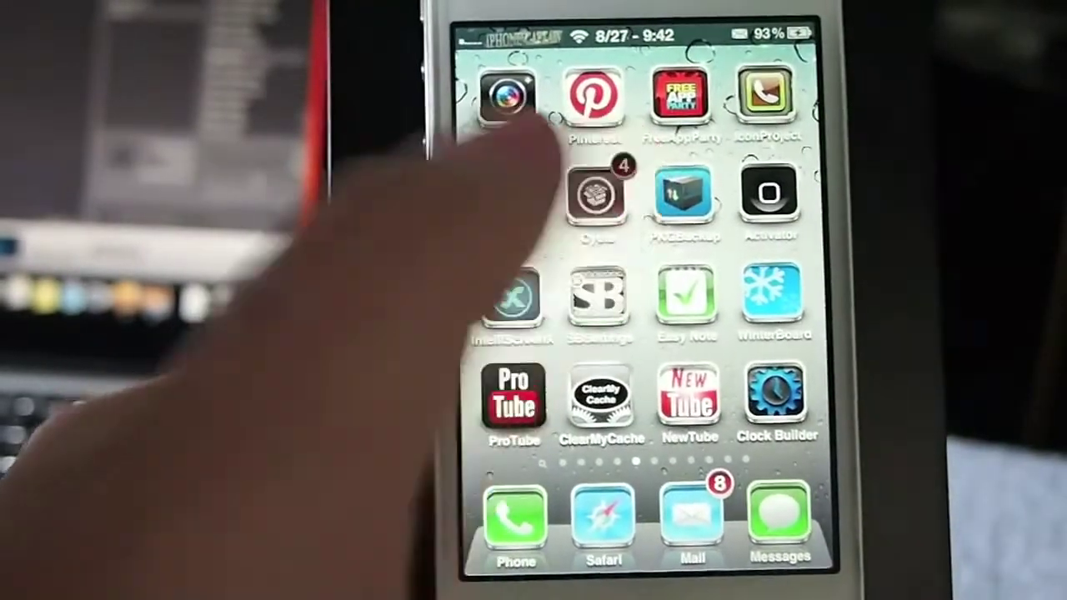
{"action": "left_click", "coordinate": [507, 198]}
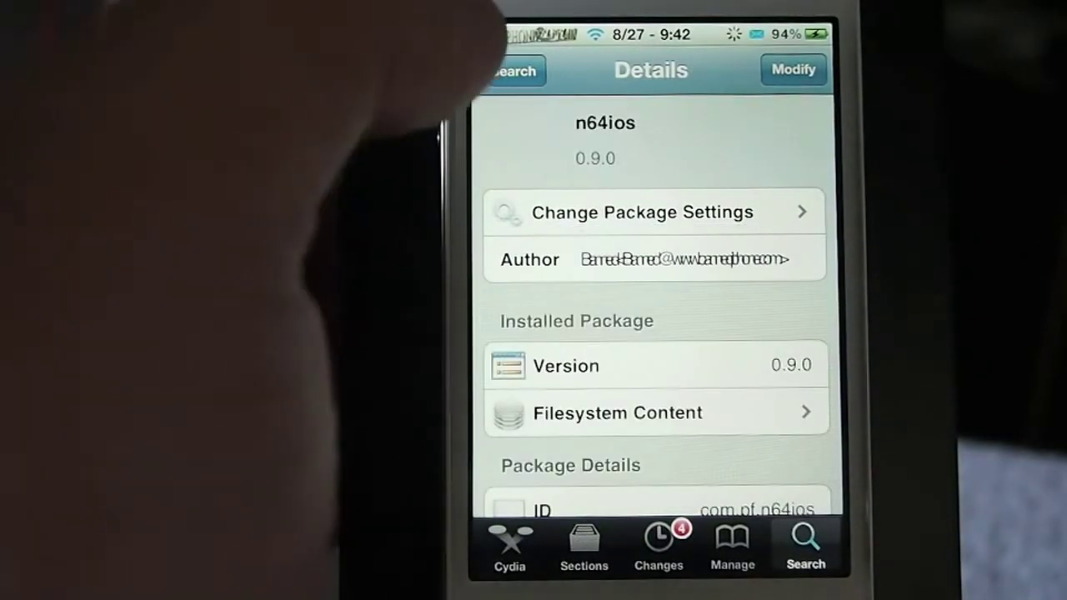
{"action": "left_click", "coordinate": [515, 71]}
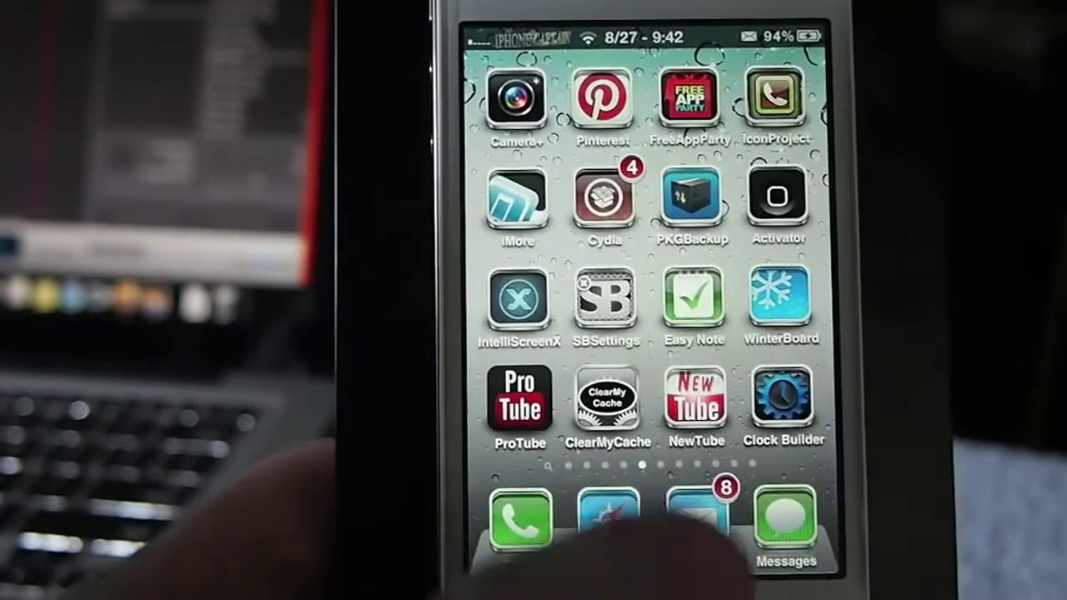
- Find n64ios among the phone's home screen pages and launch it
{"action": "left_click_drag", "start_coordinate": [750, 375], "coordinate": [542, 375]}
{"action": "left_click_drag", "start_coordinate": [750, 375], "coordinate": [434, 392]}
{"action": "left_click_drag", "start_coordinate": [784, 367], "coordinate": [500, 358]}
{"action": "left_click_drag", "start_coordinate": [751, 375], "coordinate": [542, 375]}
{"action": "left_click_drag", "start_coordinate": [793, 392], "coordinate": [550, 367]}
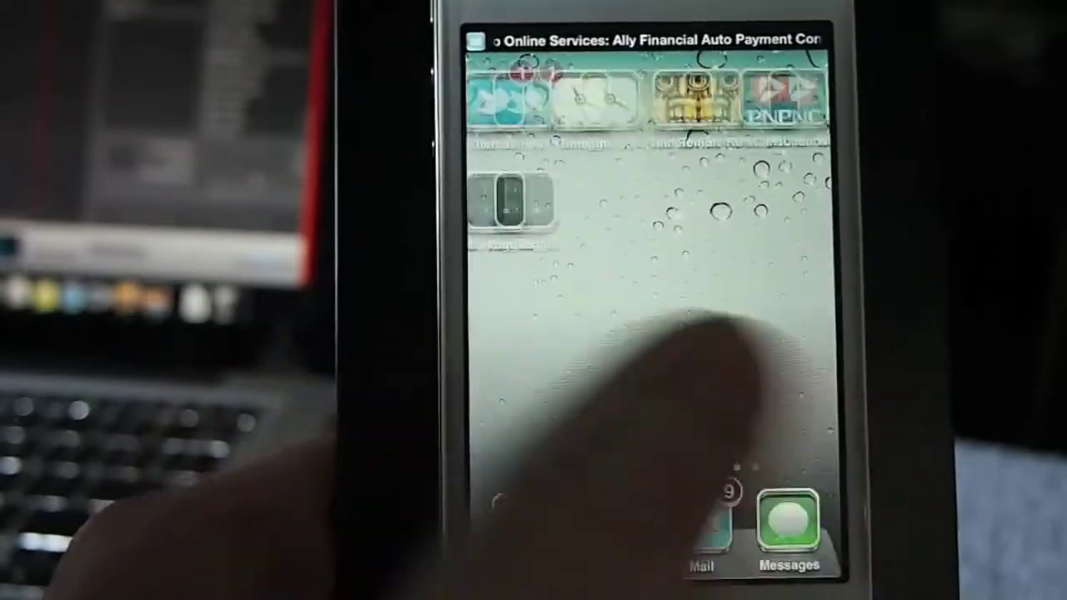
{"action": "left_click_drag", "start_coordinate": [784, 401], "coordinate": [583, 400]}
{"action": "left_click_drag", "start_coordinate": [684, 400], "coordinate": [533, 417]}
{"action": "left_click_drag", "start_coordinate": [751, 417], "coordinate": [809, 425]}
{"action": "left_click_drag", "start_coordinate": [667, 453], "coordinate": [834, 467]}
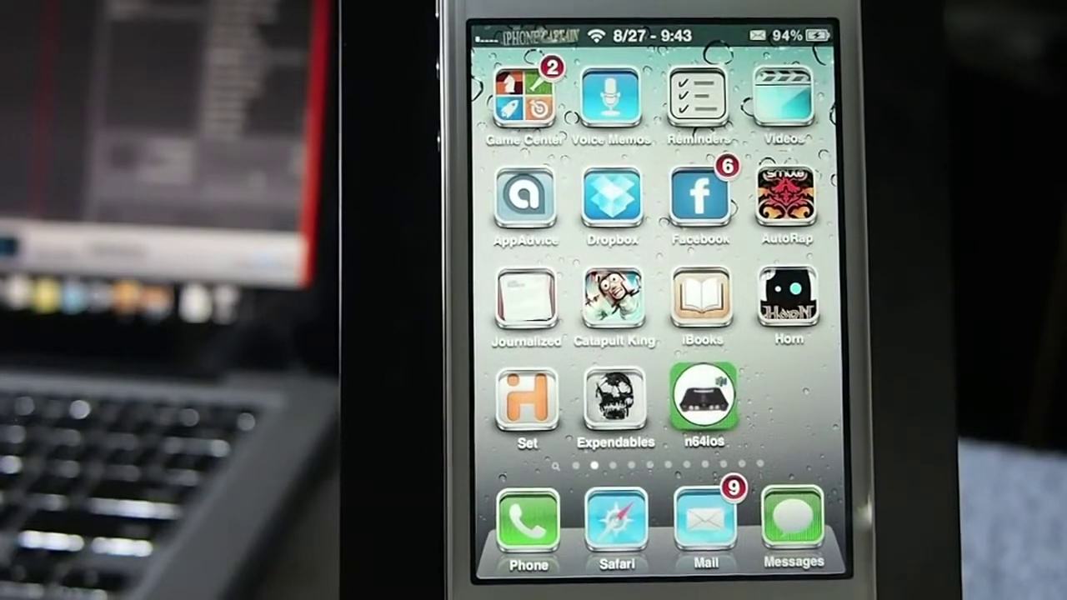
{"action": "left_click", "coordinate": [703, 398]}
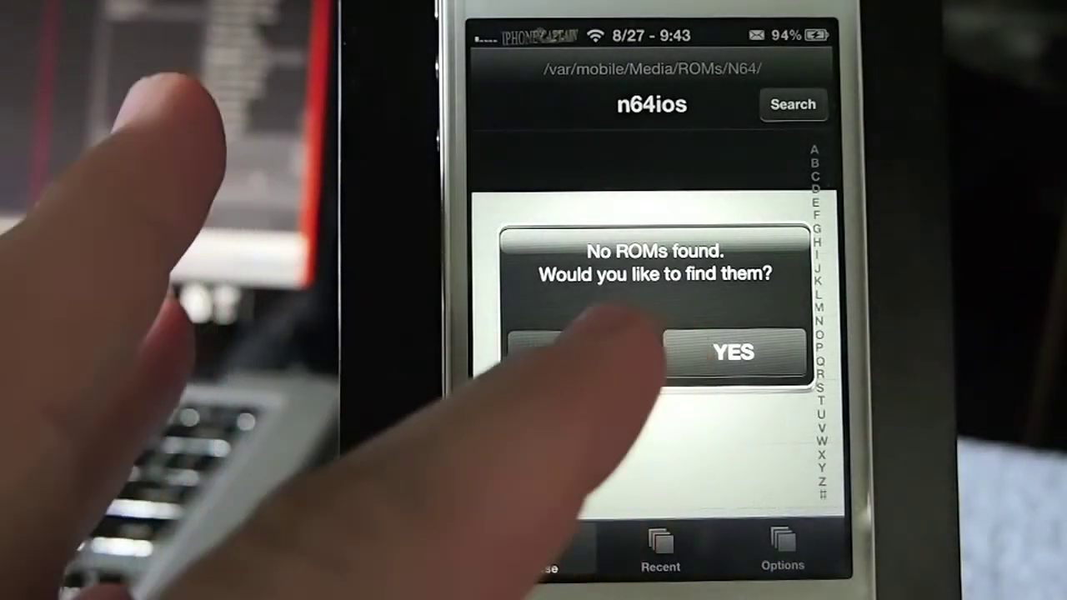
- Agree to find ROMs in n64ios, dismiss the download notice and open the Nintendo 64 / N64 ROMs link under the CoolROM.com result
{"action": "left_click", "coordinate": [734, 354]}
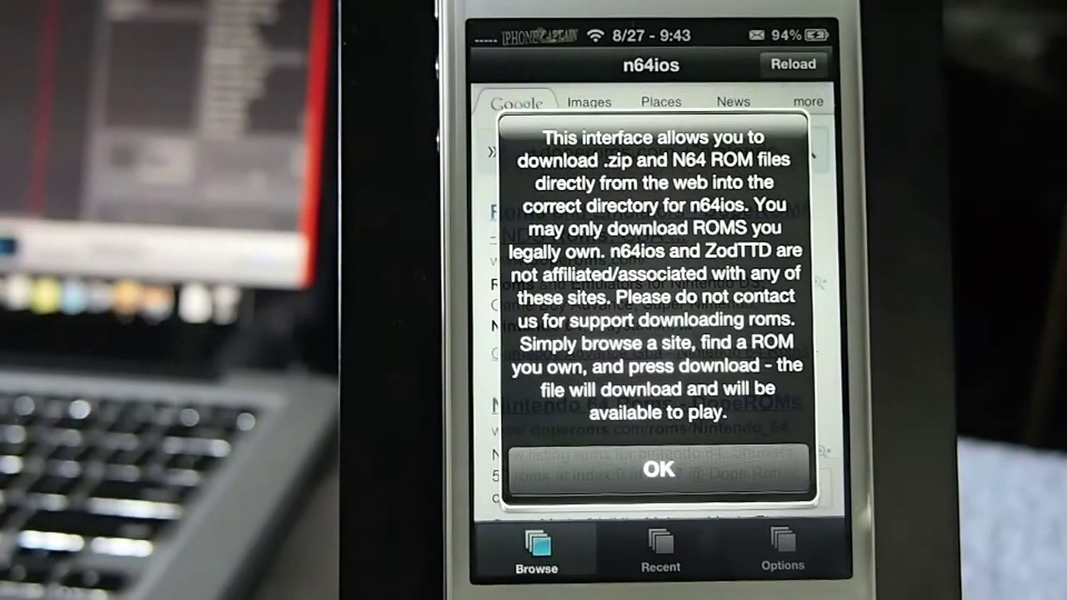
{"action": "left_click", "coordinate": [671, 467]}
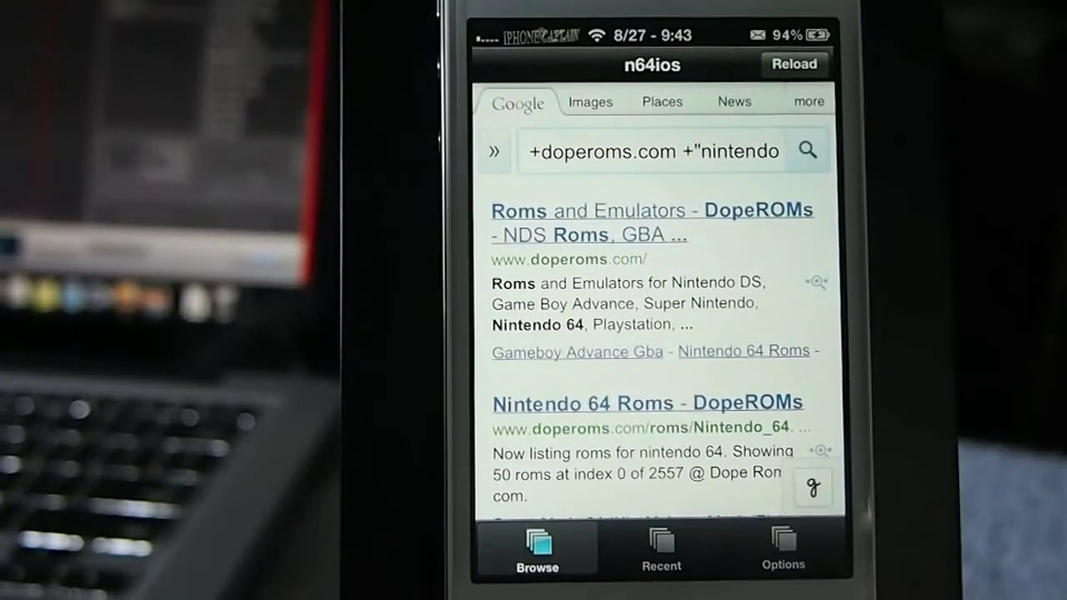
{"action": "scroll", "coordinate": [500, 375], "scroll_direction": "down", "scroll_amount": 5}
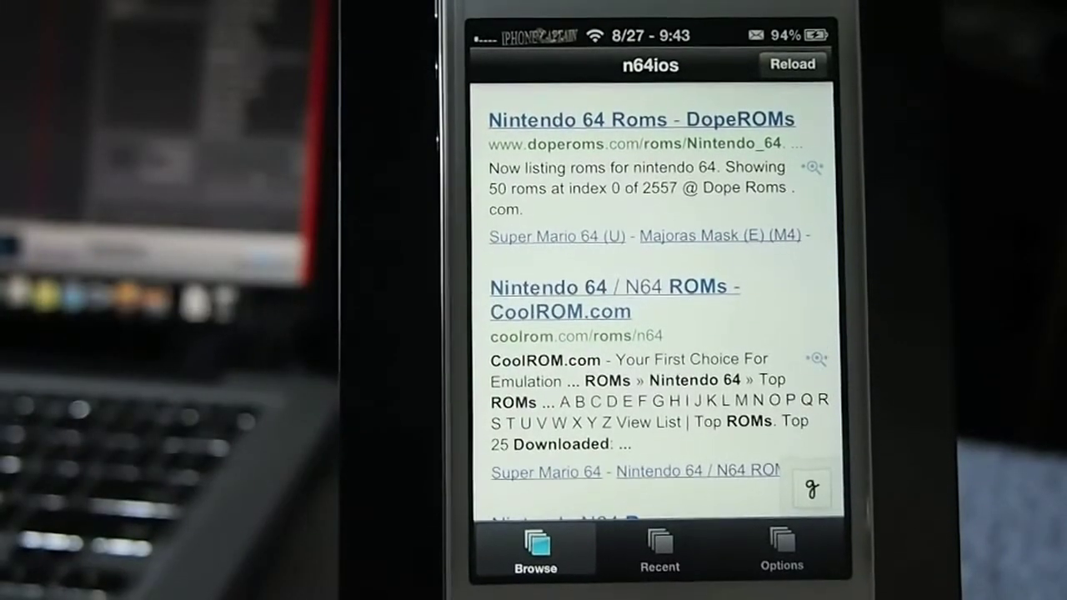
{"action": "left_click", "coordinate": [705, 470]}
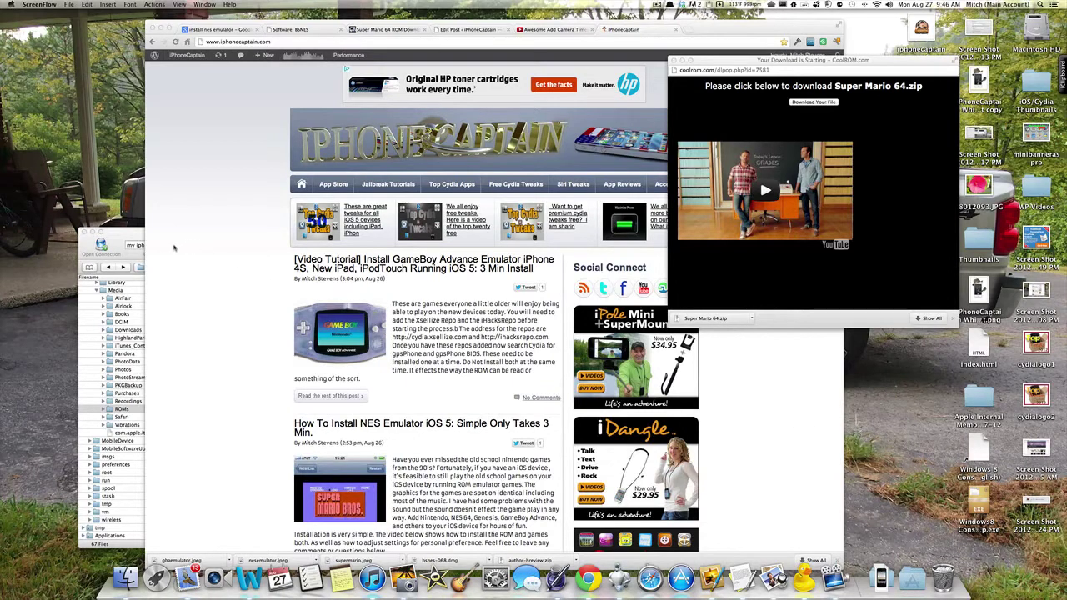
- Switch to Cyberduck on the Mac, move its window fully into view and show the beginning of the phone's root listing
{"action": "left_click_drag", "start_coordinate": [127, 240], "coordinate": [264, 65]}
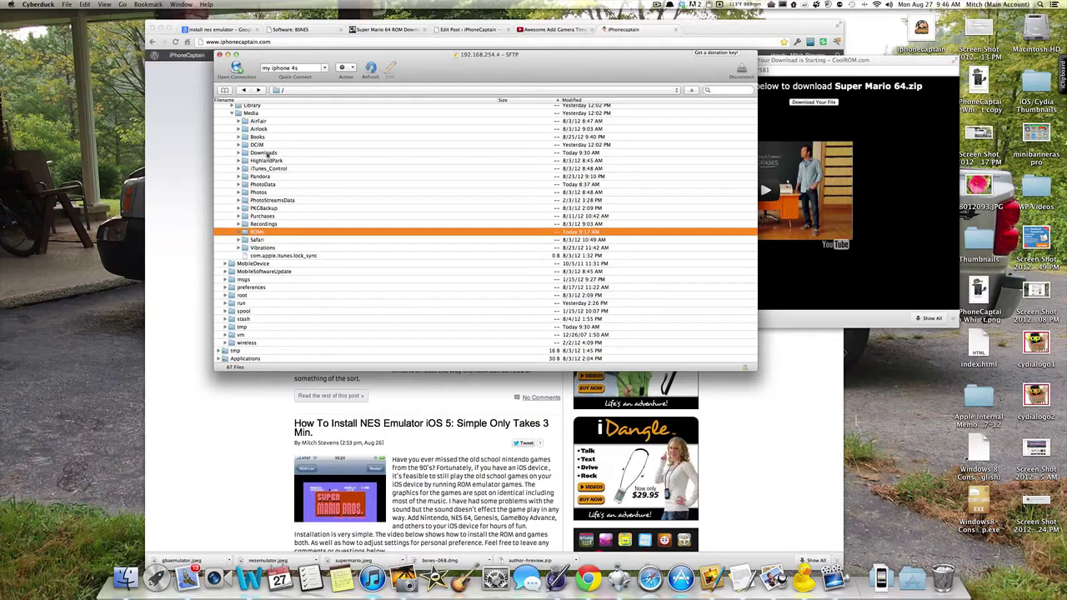
{"action": "scroll", "coordinate": [266, 152], "scroll_direction": "up", "scroll_amount": 15}
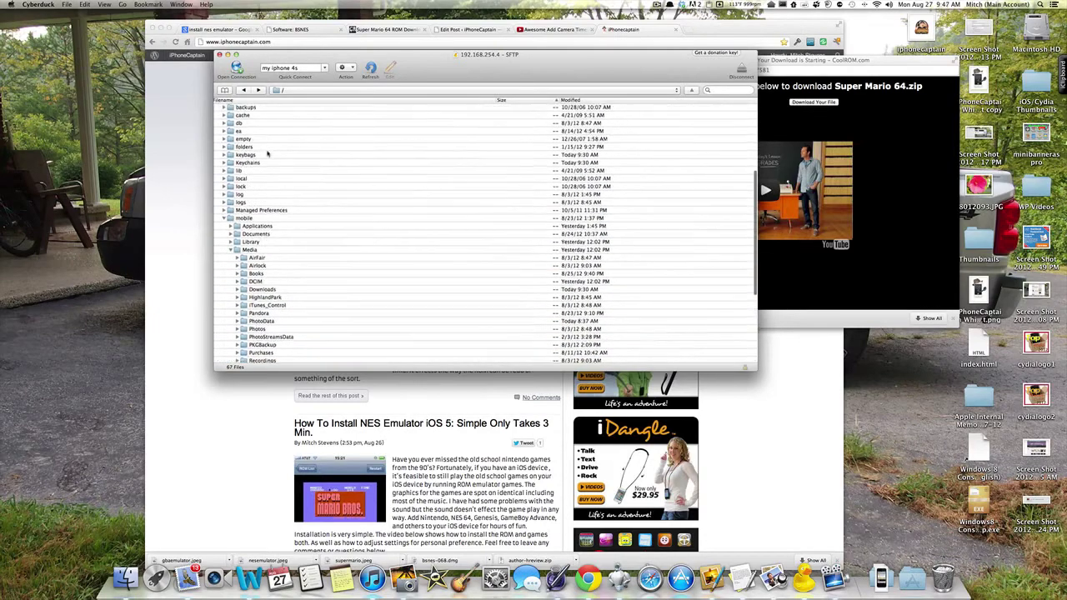
{"action": "scroll", "coordinate": [266, 152], "scroll_direction": "right", "scroll_amount": 2}
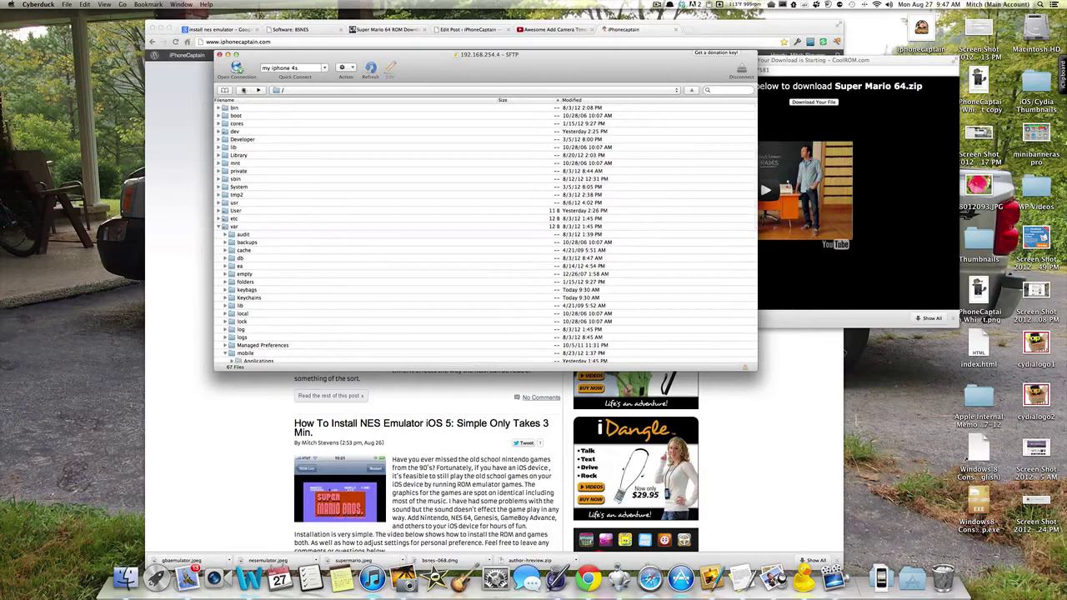
- Inspect the Media and Library folders in /private/var/root, and return to the phone's root directory
{"action": "left_click", "coordinate": [243, 90]}
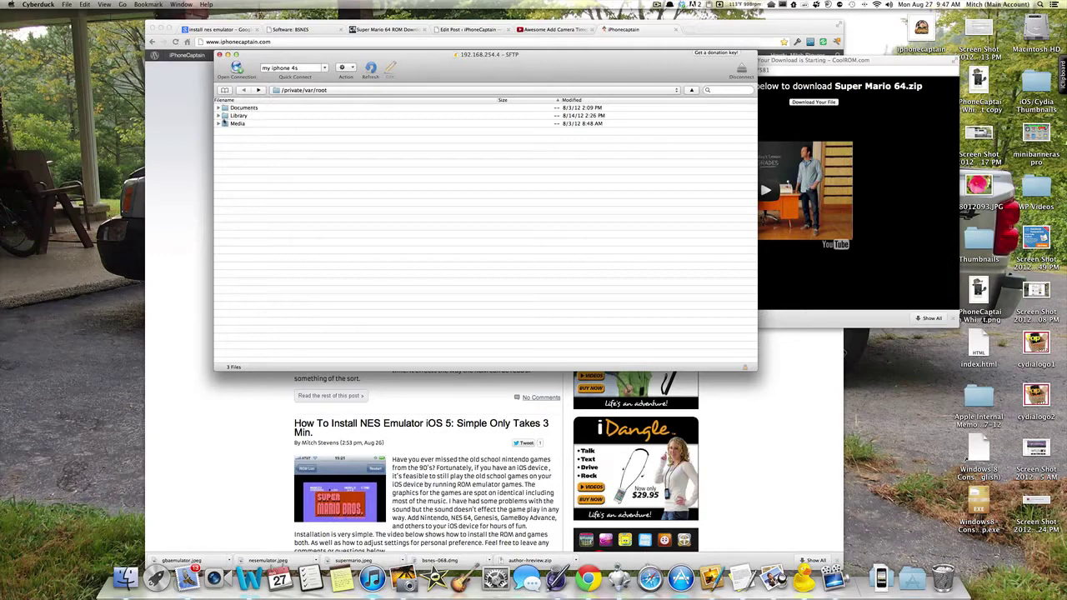
{"action": "left_click", "coordinate": [218, 123]}
{"action": "left_click", "coordinate": [219, 124]}
{"action": "left_click", "coordinate": [218, 115]}
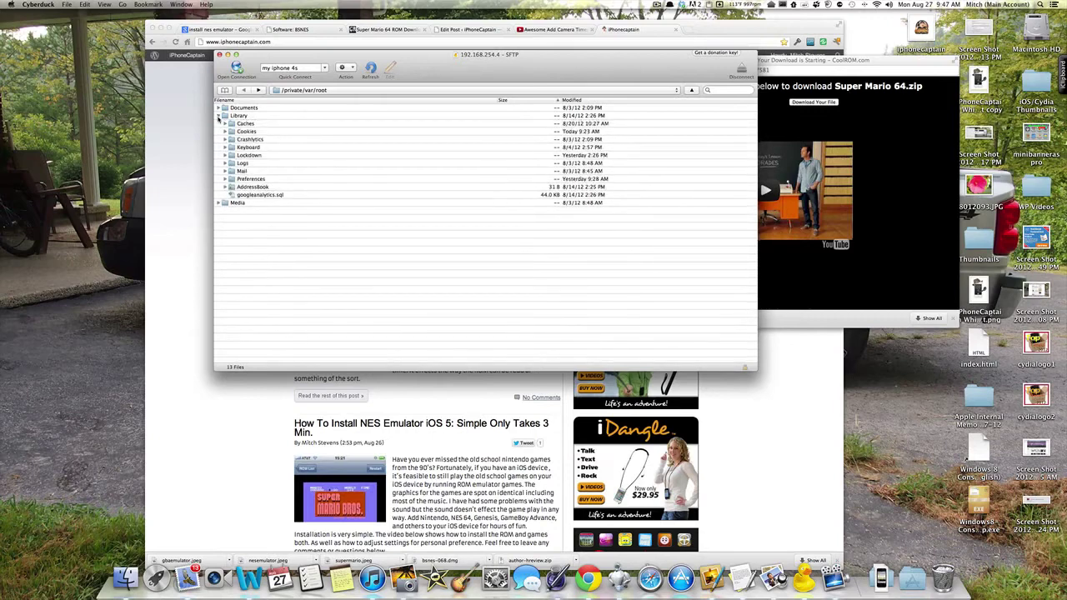
{"action": "left_click", "coordinate": [219, 115]}
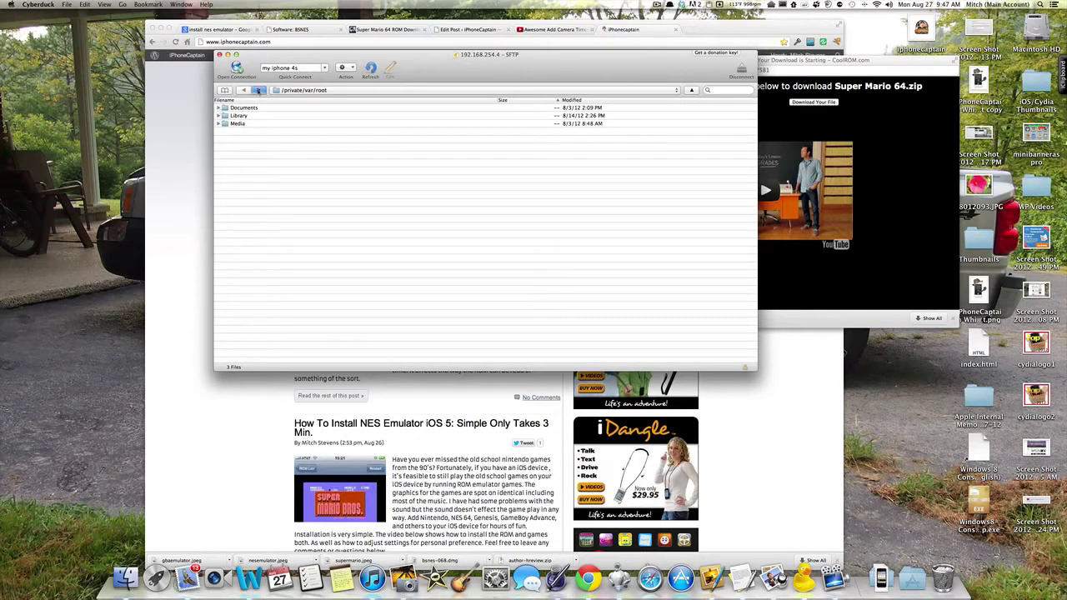
{"action": "left_click", "coordinate": [258, 90]}
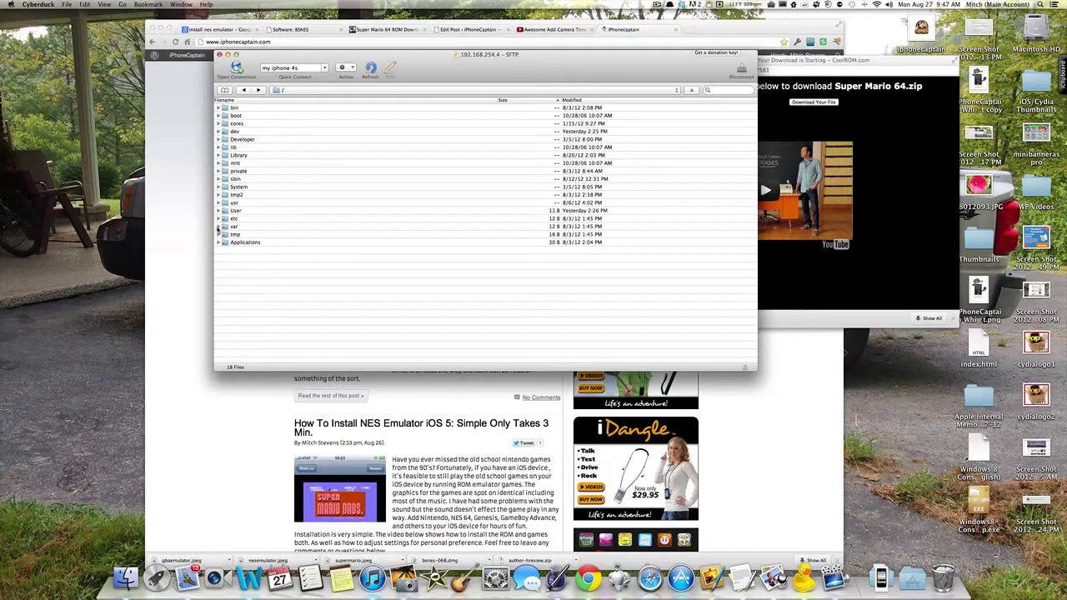
- Expand var, mobile, Media and ROMs in the phone's file tree and select the N64 folder
{"action": "left_click", "coordinate": [219, 226]}
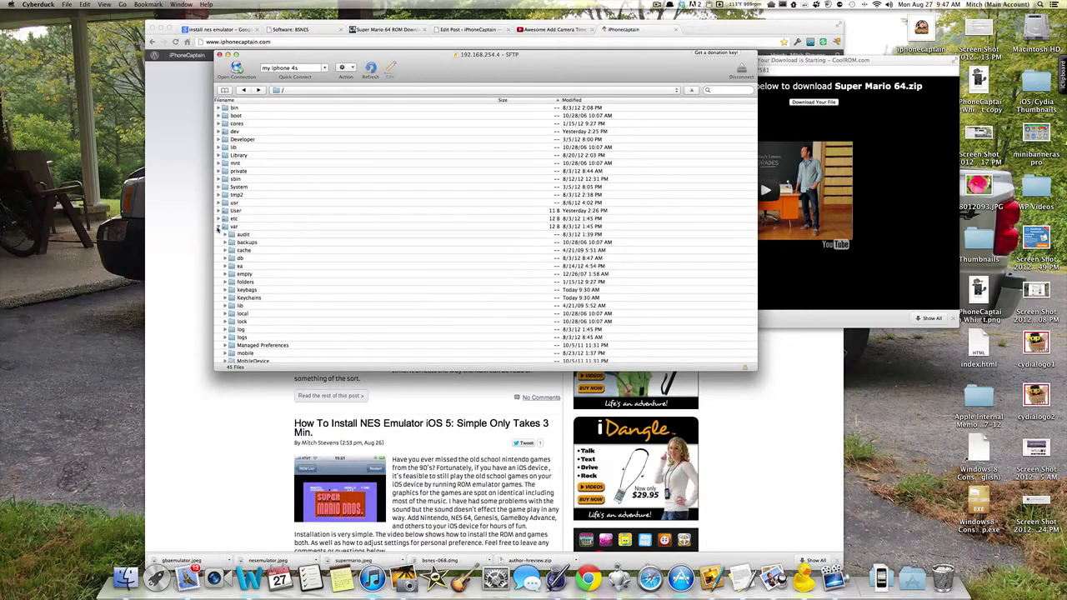
{"action": "scroll", "coordinate": [231, 306], "scroll_direction": "down", "scroll_amount": 4}
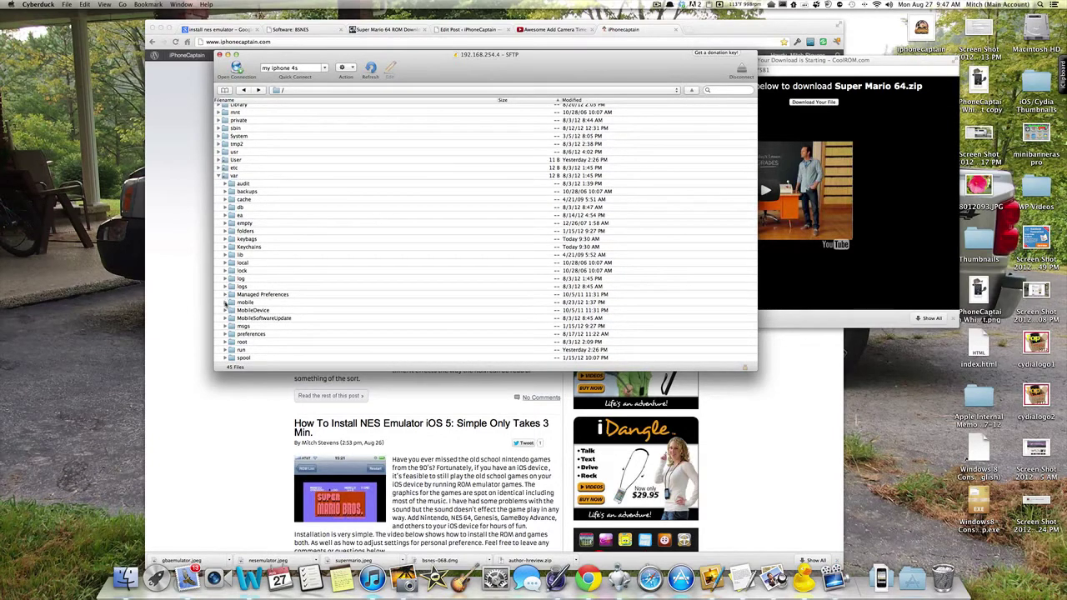
{"action": "left_click", "coordinate": [226, 303]}
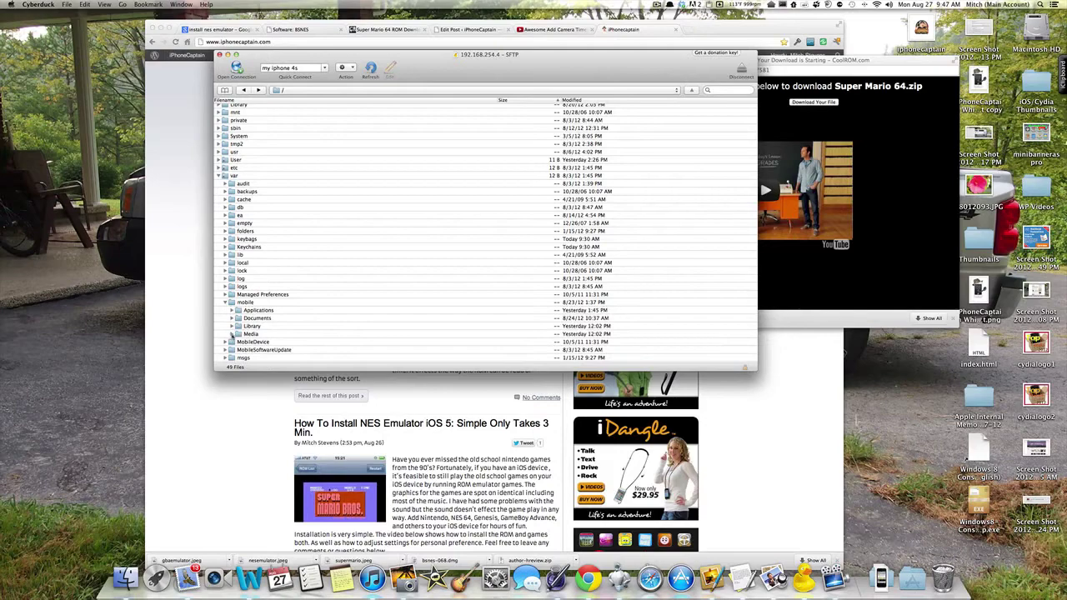
{"action": "left_click", "coordinate": [233, 334]}
{"action": "scroll", "coordinate": [257, 344], "scroll_direction": "down", "scroll_amount": 2}
{"action": "scroll", "coordinate": [257, 344], "scroll_direction": "down", "scroll_amount": 5}
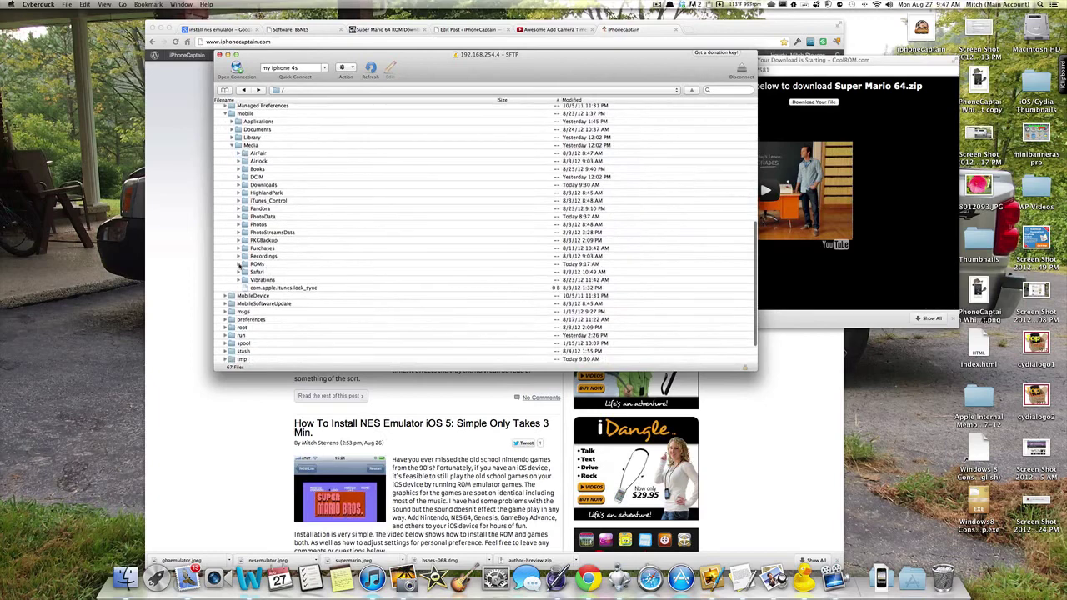
{"action": "left_click", "coordinate": [239, 264]}
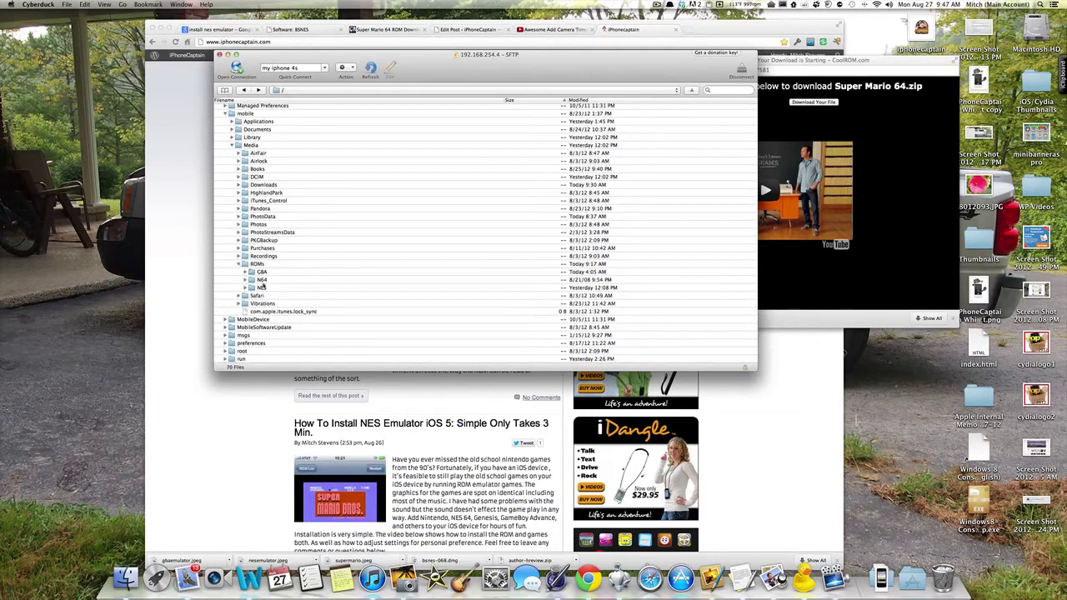
{"action": "scroll", "coordinate": [262, 285], "scroll_direction": "down", "scroll_amount": 1}
{"action": "scroll", "coordinate": [262, 285], "scroll_direction": "down", "scroll_amount": 3}
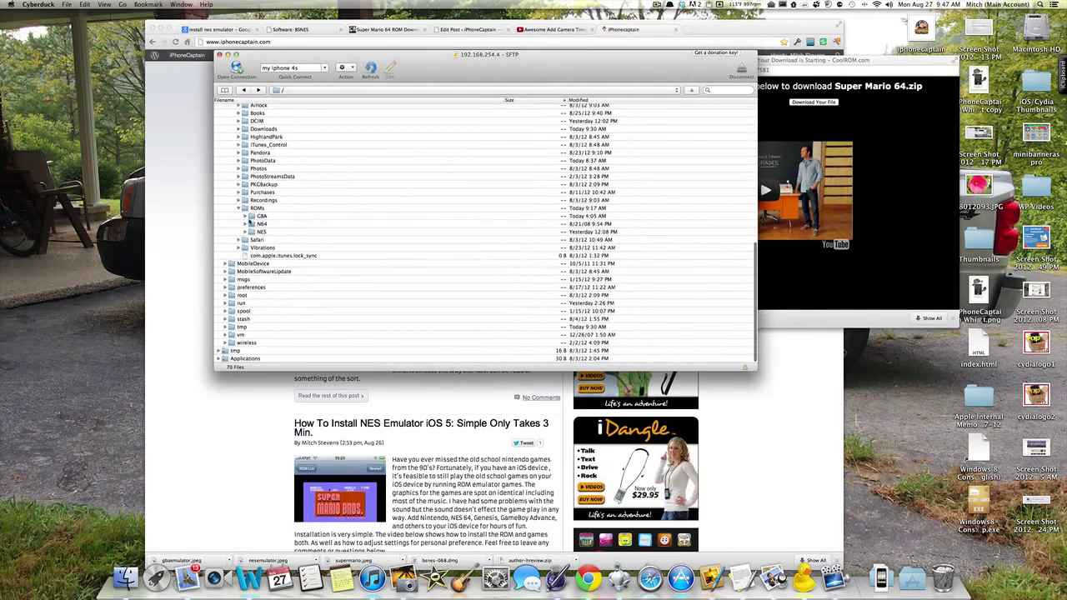
{"action": "left_click", "coordinate": [277, 225]}
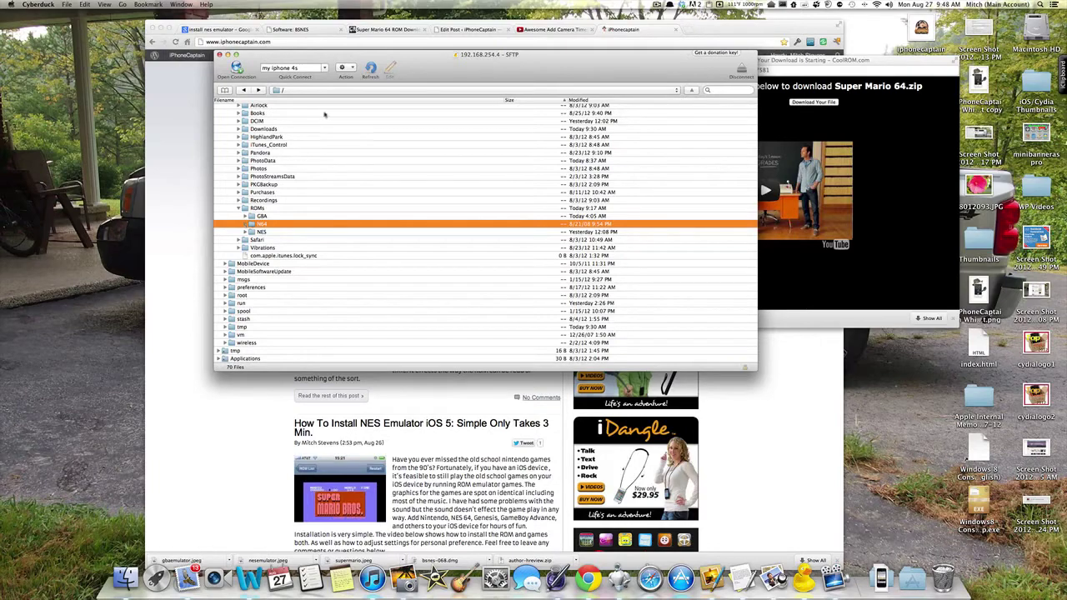
- Move the Cyberduck window aside and review the Super Mario 64 ROM page on CoolROM in Chrome
{"action": "left_click_drag", "start_coordinate": [440, 70], "coordinate": [308, 162]}
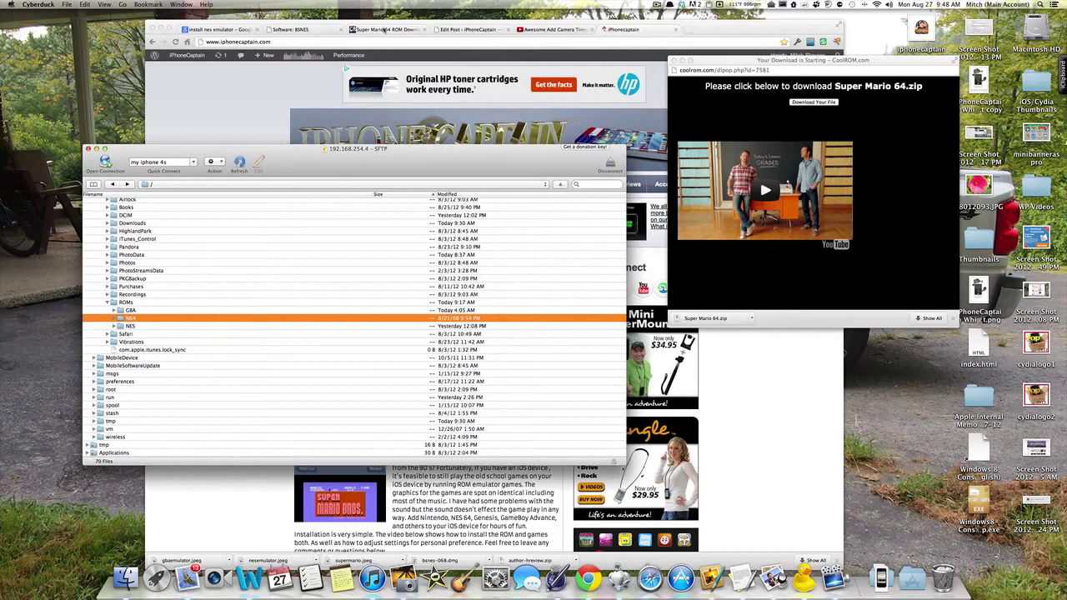
{"action": "left_click", "coordinate": [385, 30]}
{"action": "scroll", "coordinate": [306, 90], "scroll_direction": "up", "scroll_amount": 5}
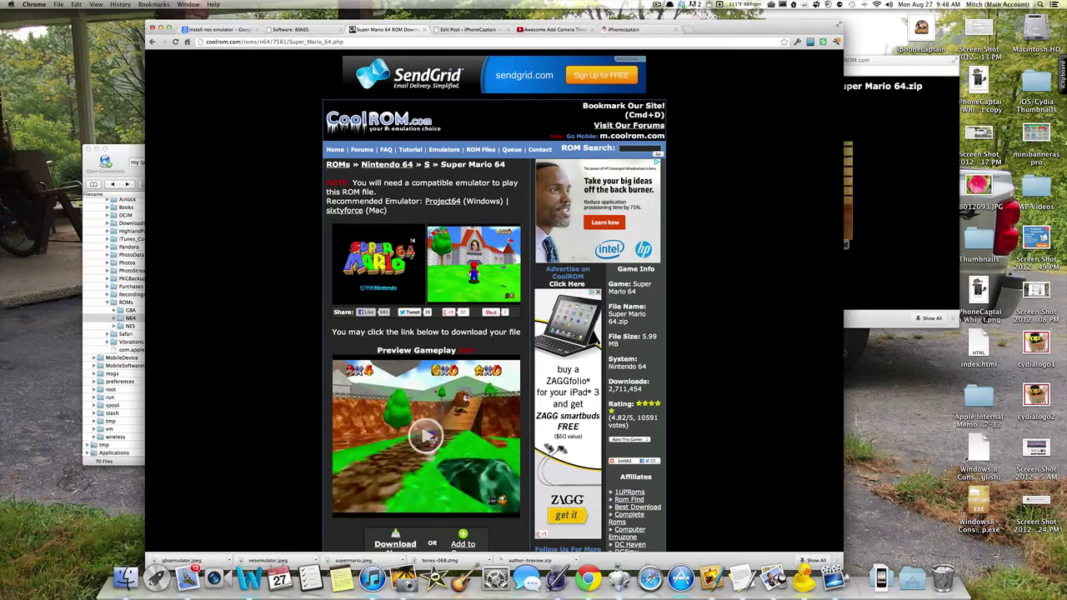
{"action": "scroll", "coordinate": [310, 359], "scroll_direction": "down", "scroll_amount": 5}
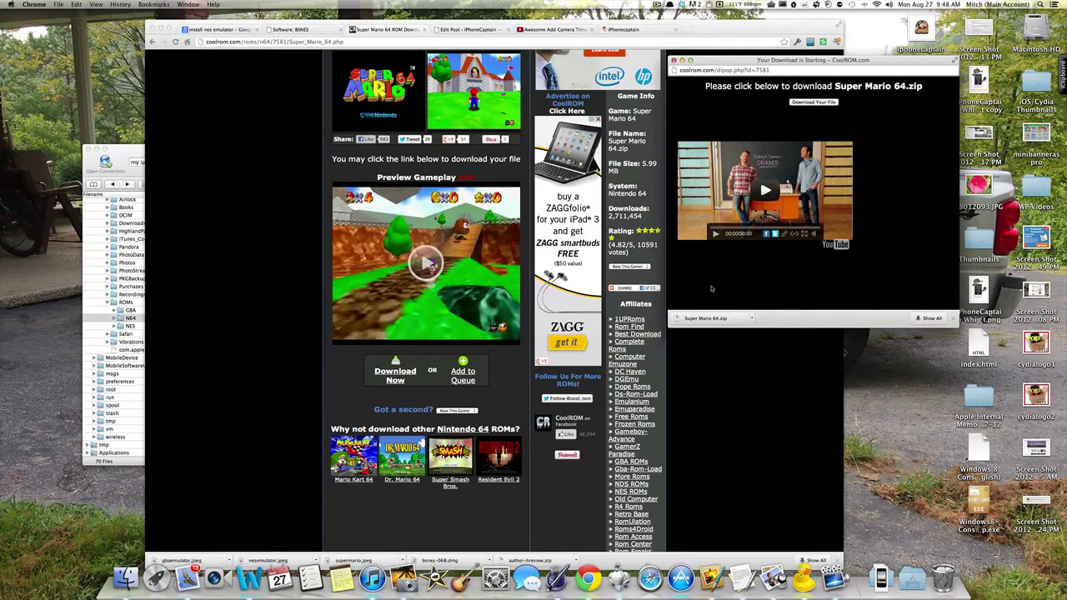
- Reveal the downloaded Super Mario 64.zip in Finder and reposition the Downloads window
{"action": "right_click", "coordinate": [705, 319]}
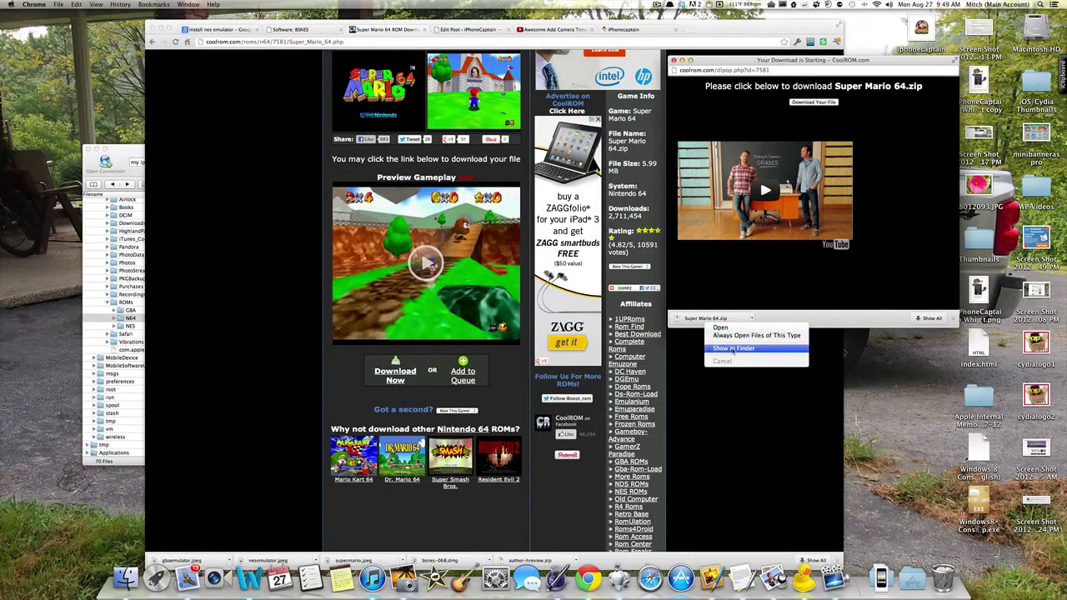
{"action": "left_click", "coordinate": [733, 349]}
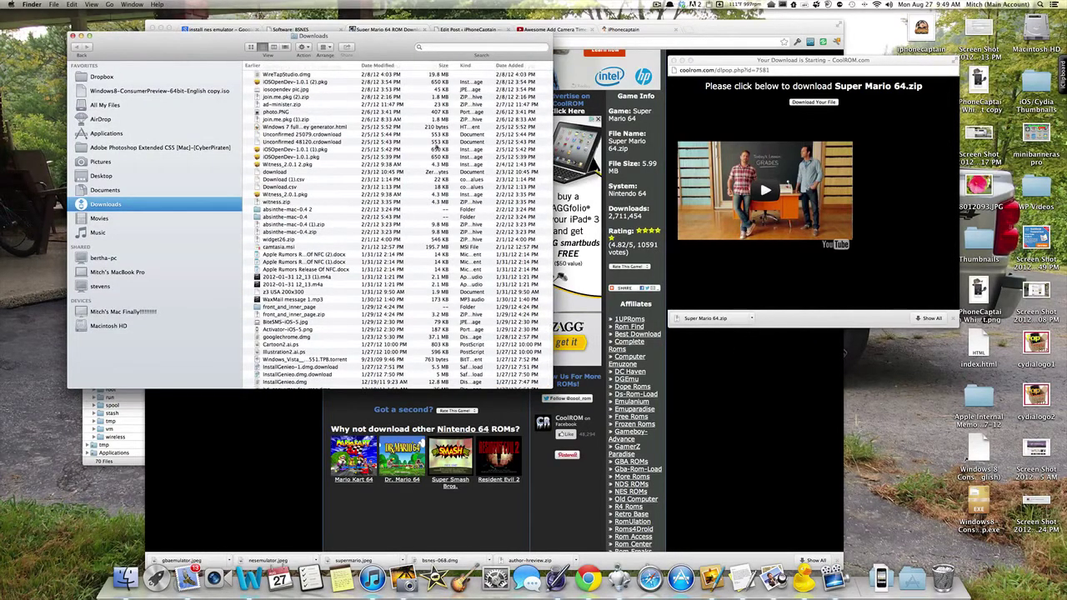
{"action": "left_click_drag", "start_coordinate": [390, 43], "coordinate": [424, 86]}
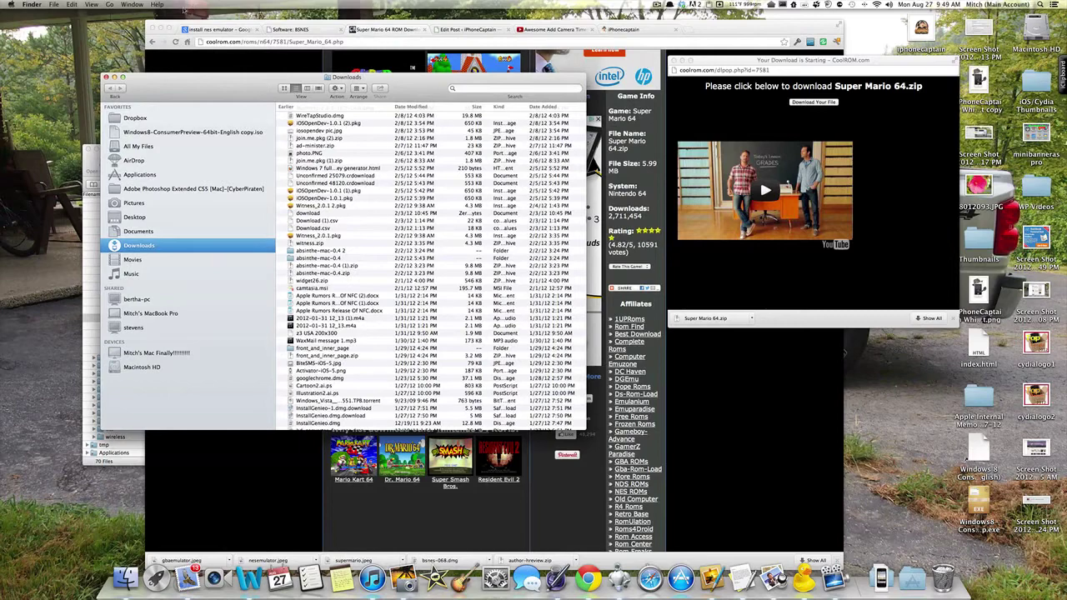
- Minimize the main Chrome window and place the Cyberduck window next to Finder's Downloads window
{"action": "left_click", "coordinate": [162, 29]}
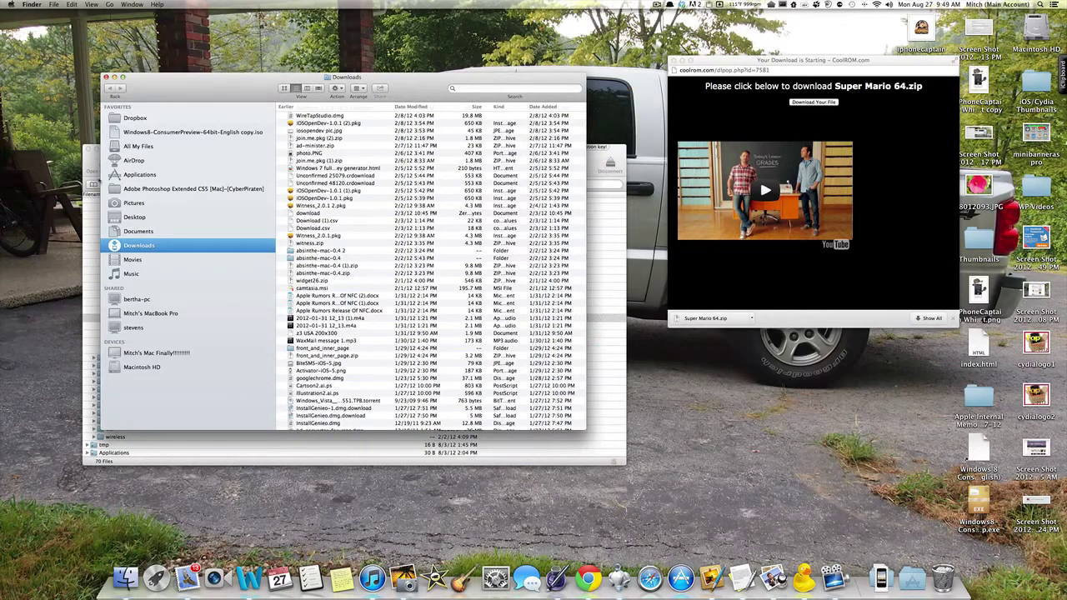
{"action": "left_click", "coordinate": [91, 165]}
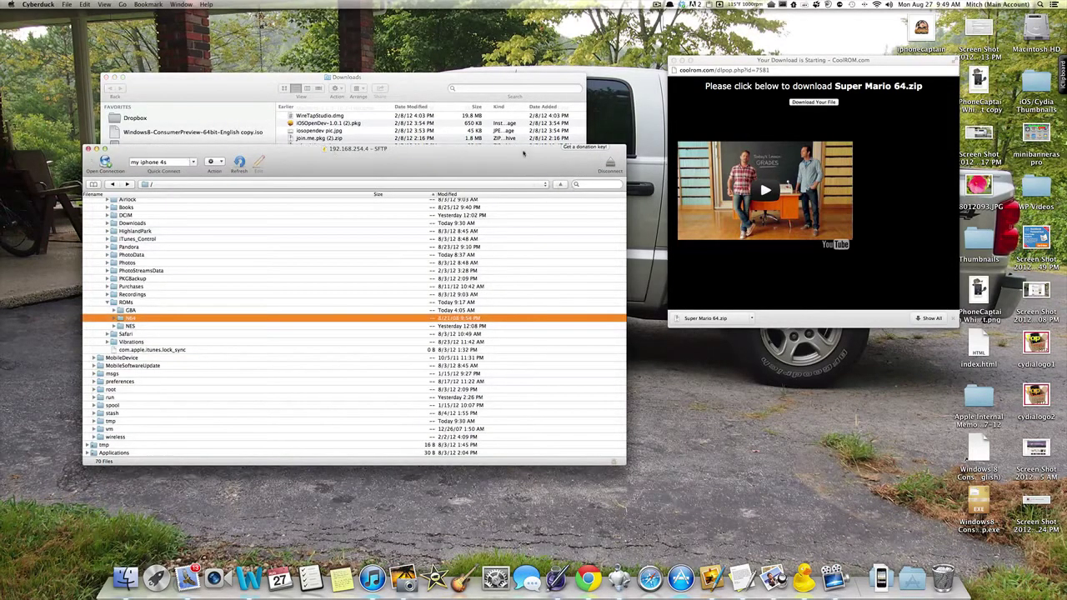
{"action": "left_click_drag", "start_coordinate": [525, 153], "coordinate": [902, 87]}
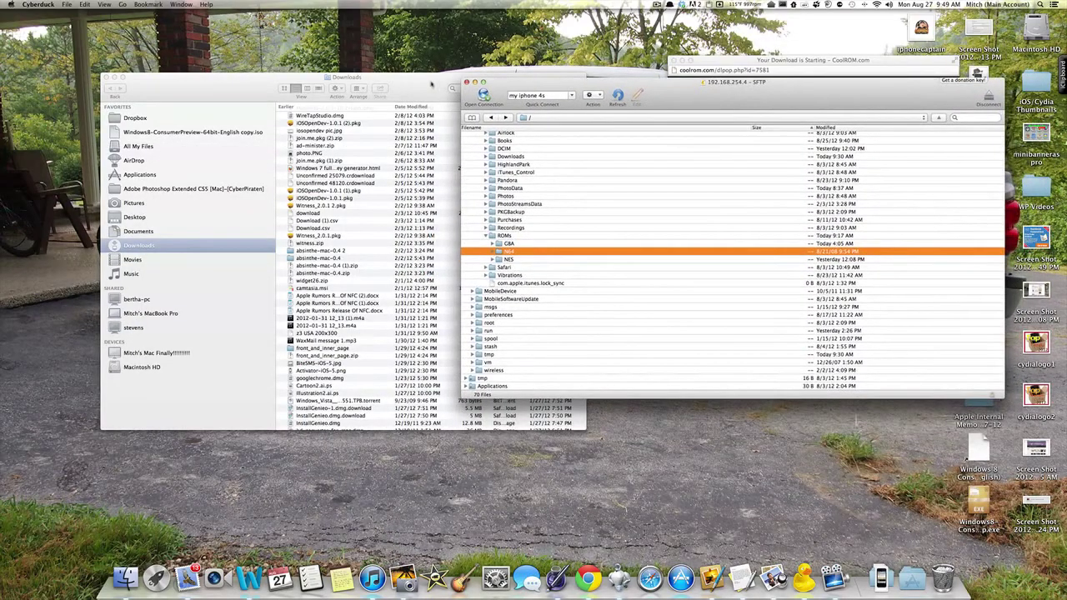
- Place Finder's Downloads window and the Cyberduck window side by side and upload Super Mario 64.zip into the phone's ROMs/N64 folder
{"action": "left_click_drag", "start_coordinate": [418, 87], "coordinate": [337, 72]}
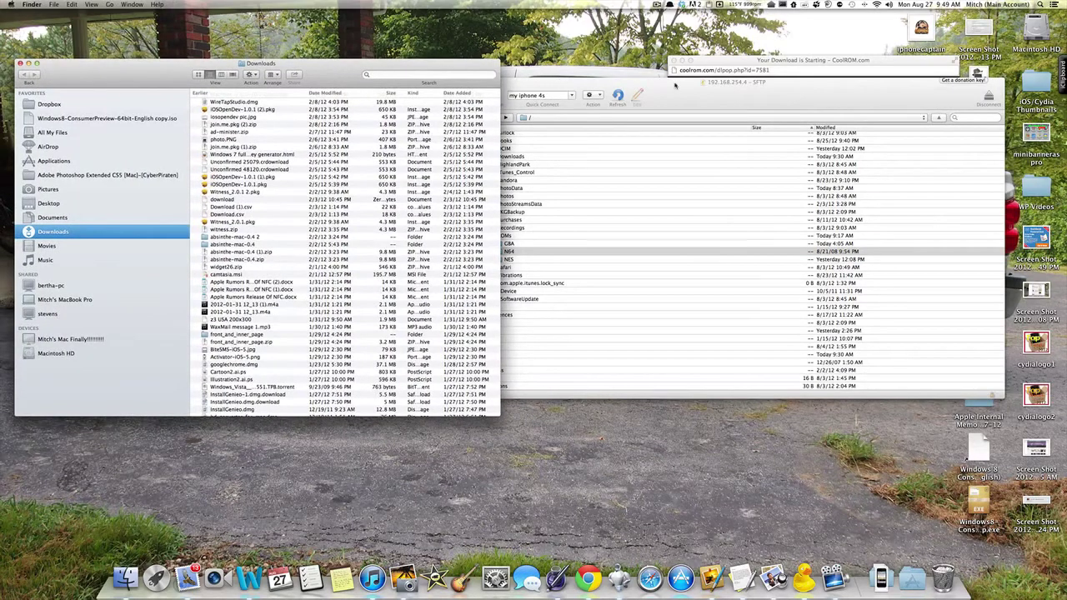
{"action": "left_click_drag", "start_coordinate": [686, 90], "coordinate": [730, 75]}
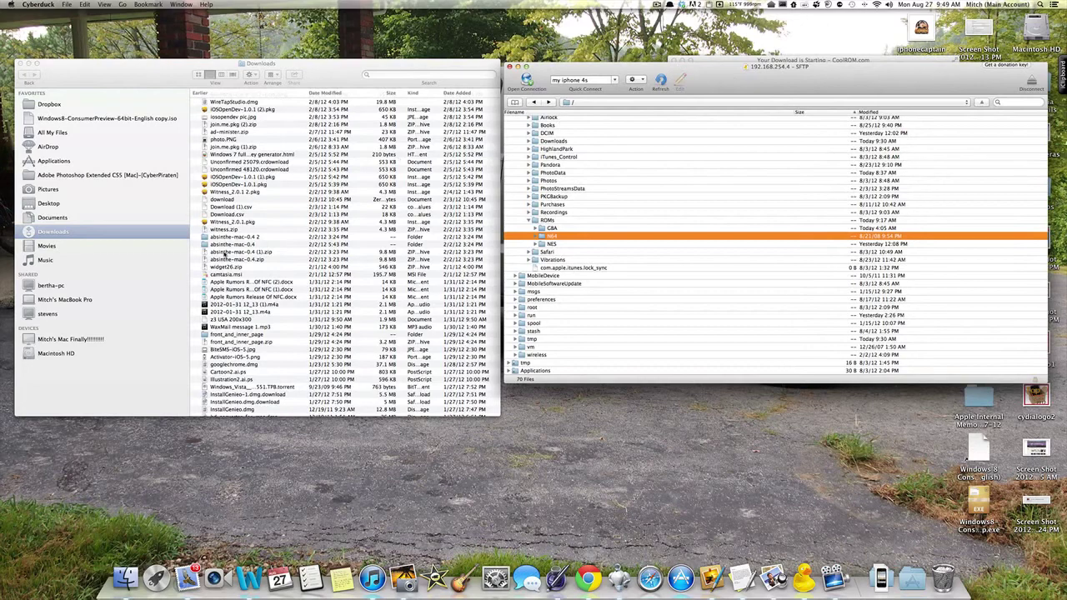
{"action": "scroll", "coordinate": [223, 254], "scroll_direction": "down", "scroll_amount": 3}
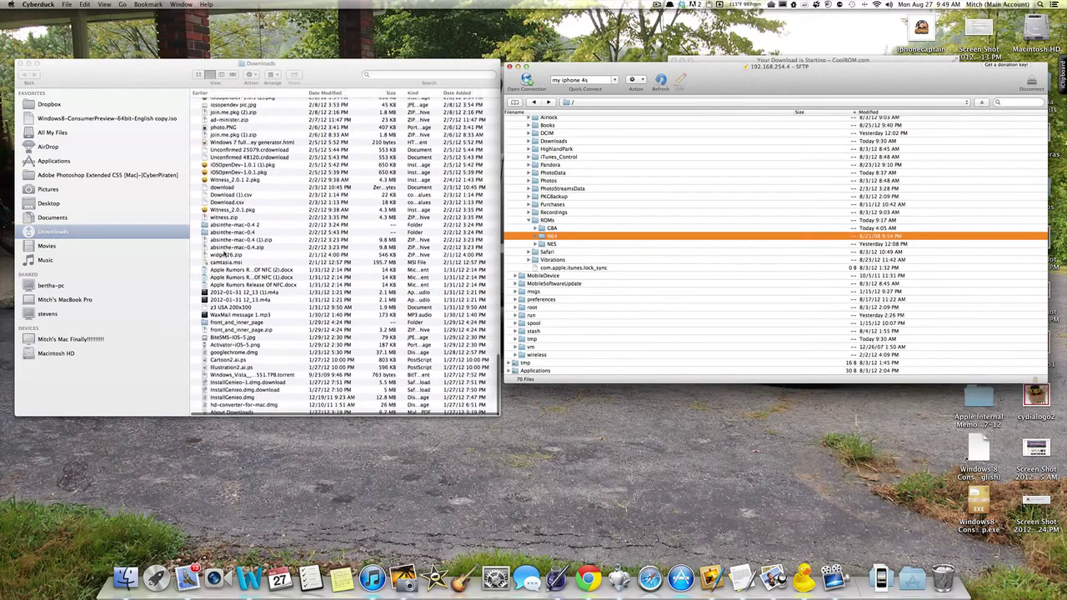
{"action": "scroll", "coordinate": [223, 255], "scroll_direction": "down", "scroll_amount": 2}
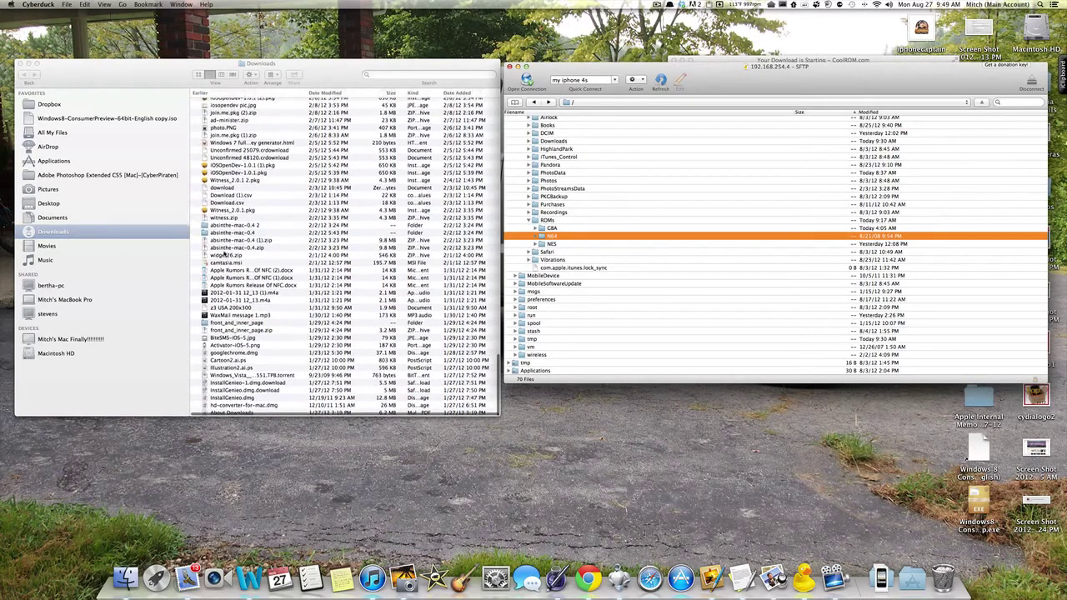
{"action": "scroll", "coordinate": [223, 255], "scroll_direction": "up", "scroll_amount": 15}
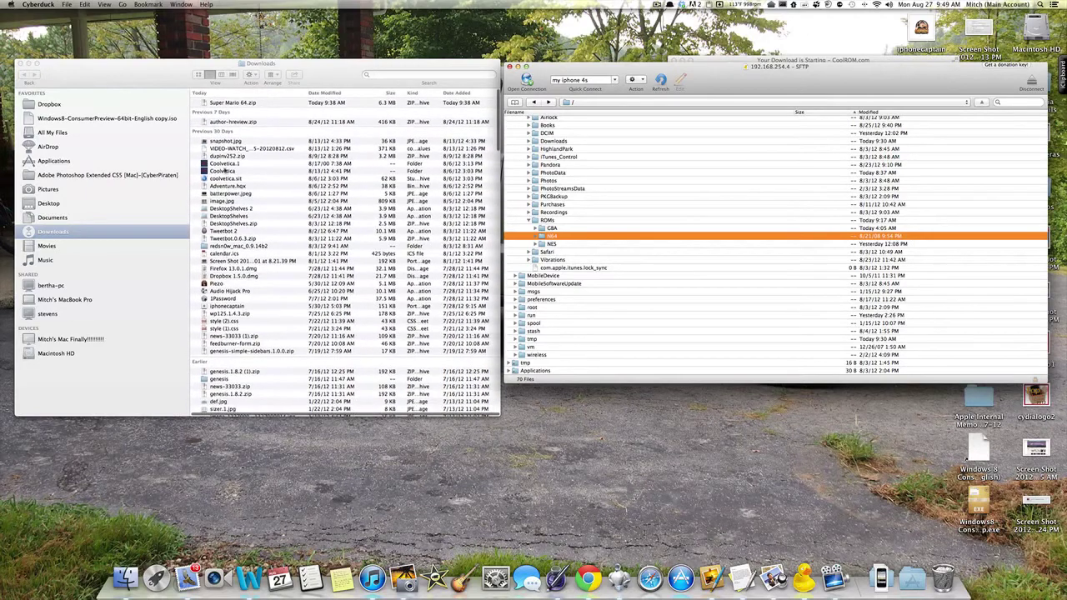
{"action": "left_click", "coordinate": [211, 104]}
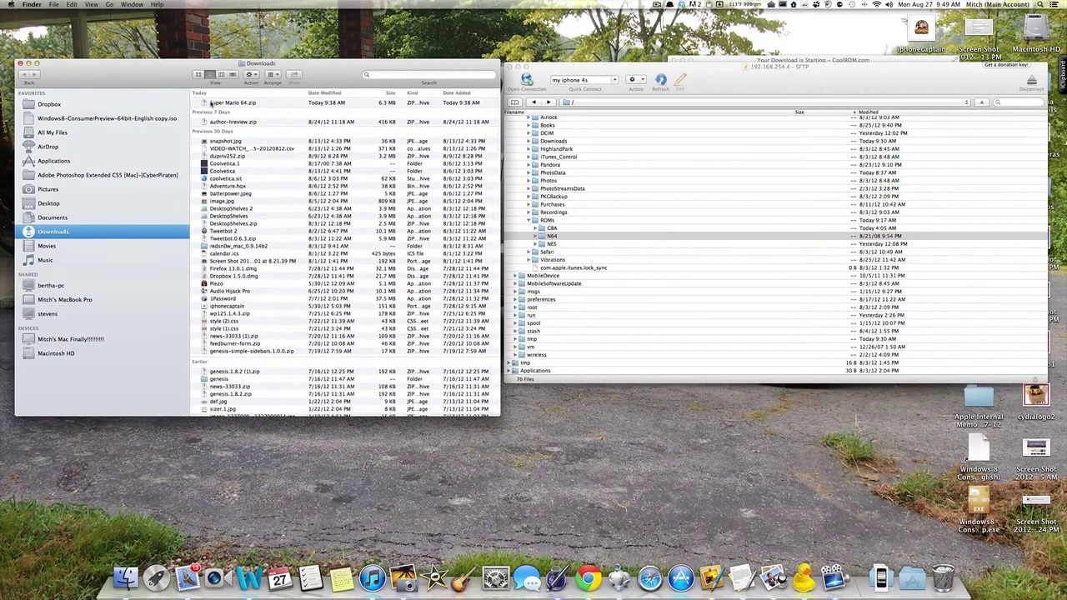
{"action": "left_click", "coordinate": [211, 103]}
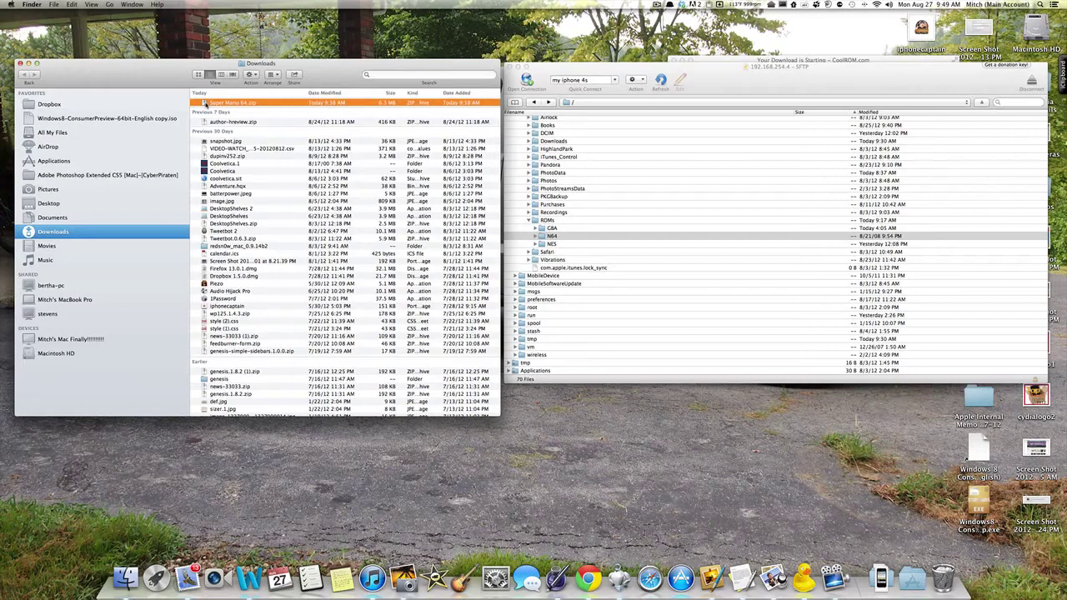
{"action": "left_click_drag", "start_coordinate": [206, 104], "coordinate": [550, 238]}
- Expand the phone's N64 folder to check for the uploaded Super Mario 64.zip, and collapse the folder again
{"action": "left_click", "coordinate": [537, 237]}
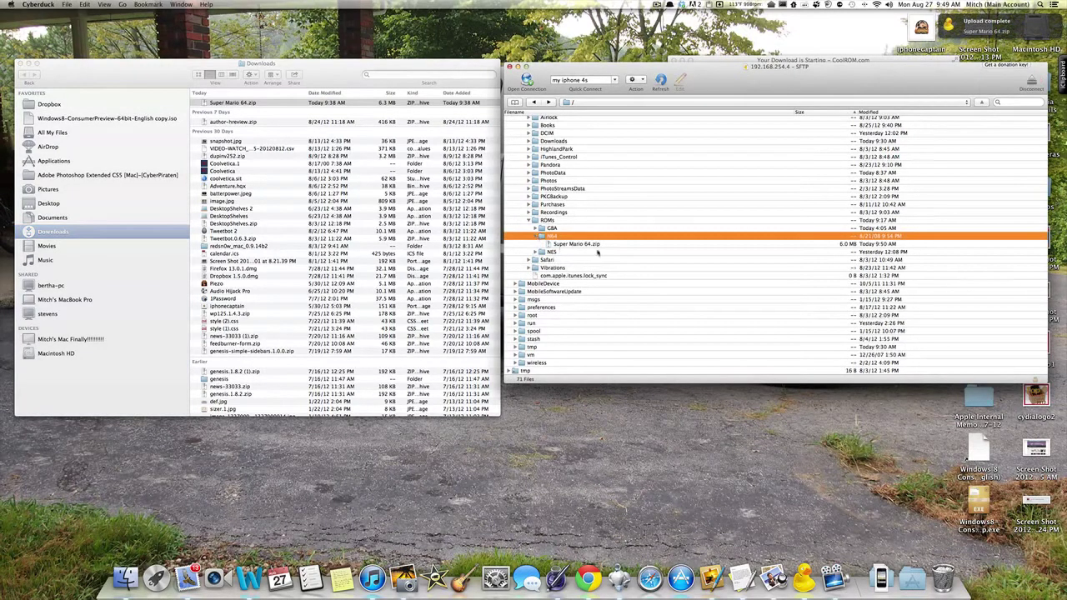
{"action": "left_click", "coordinate": [551, 245]}
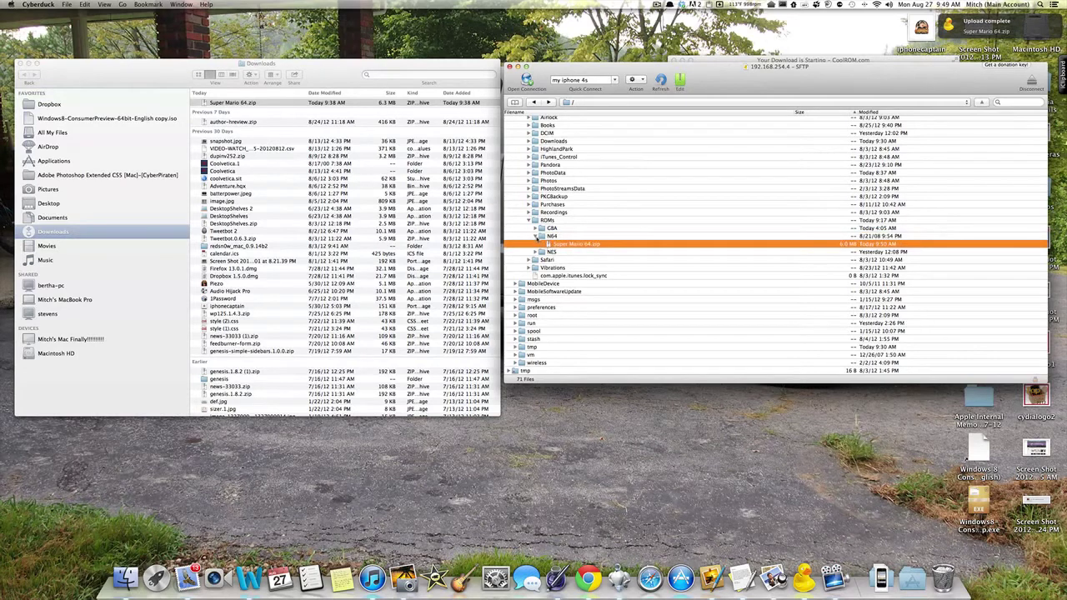
{"action": "left_click", "coordinate": [534, 237]}
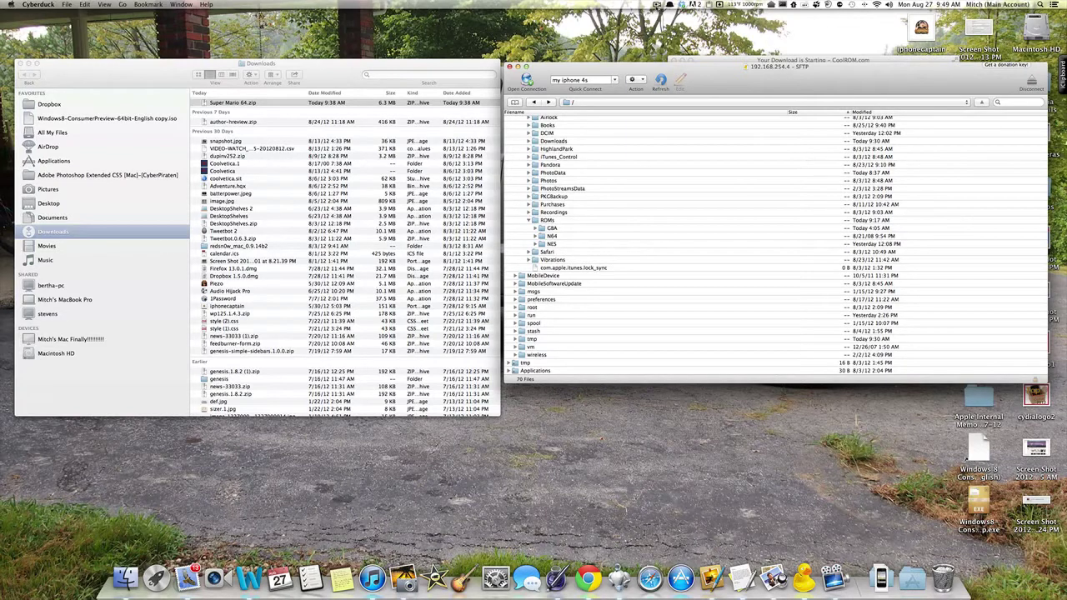
{"action": "left_click", "coordinate": [657, 5]}
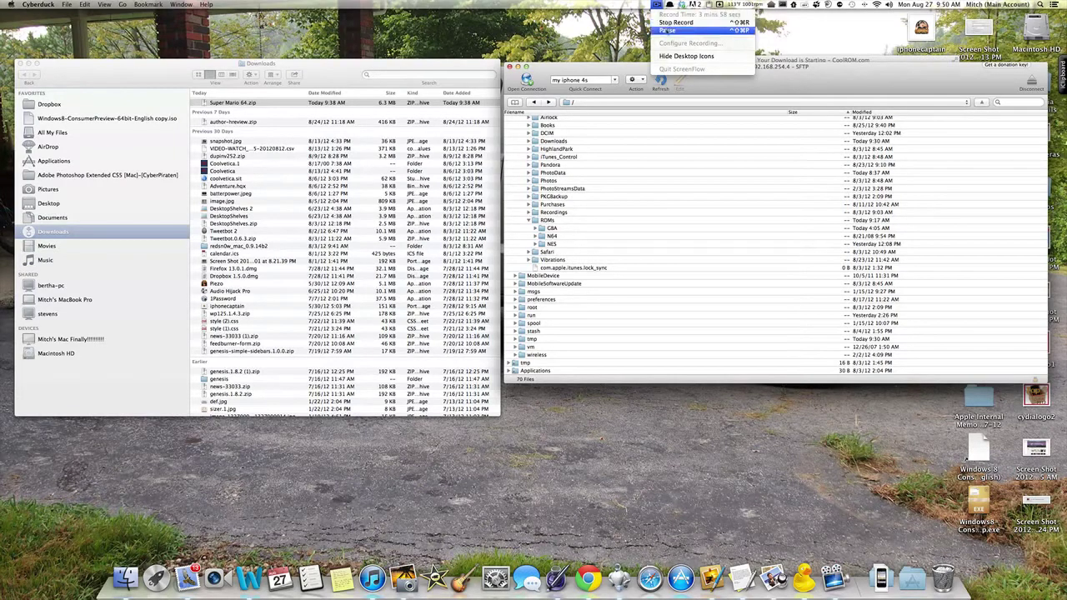
{"action": "left_click", "coordinate": [667, 30]}
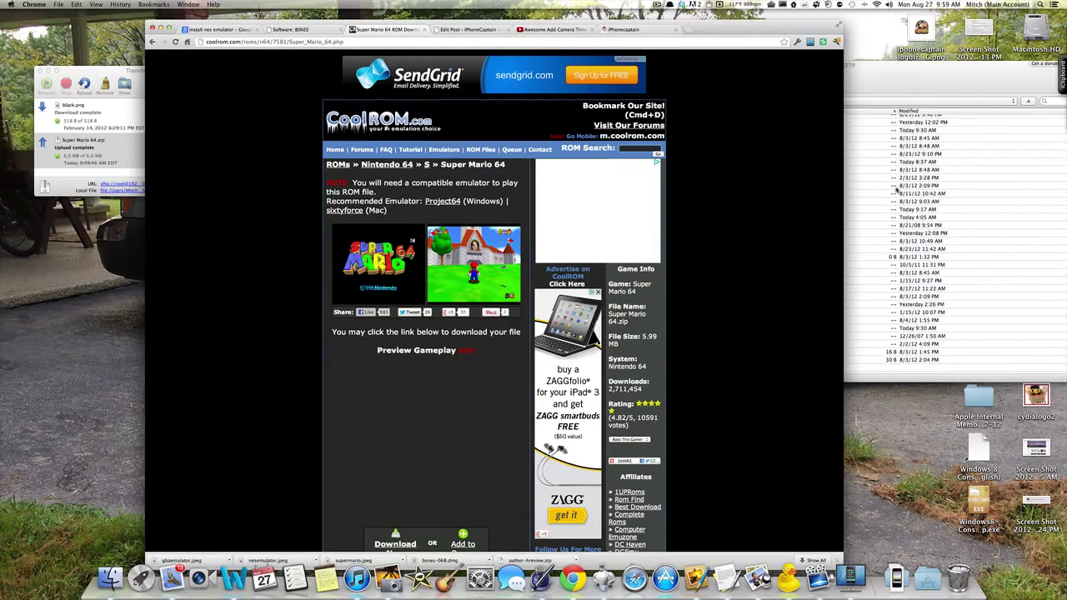
- Open the download pop-up for Super Mario 64 from its CoolROM page in Chrome and minimize the main browser window
{"action": "scroll", "coordinate": [495, 300], "scroll_direction": "down", "scroll_amount": 5}
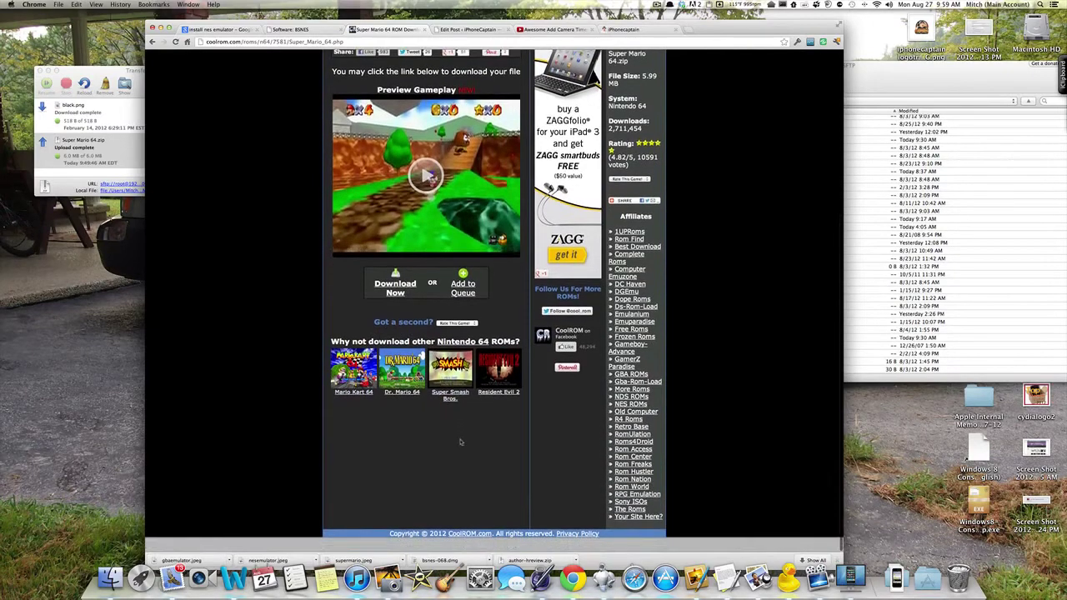
{"action": "scroll", "coordinate": [409, 349], "scroll_direction": "up", "scroll_amount": 4}
{"action": "mouse_move", "coordinate": [461, 441]}
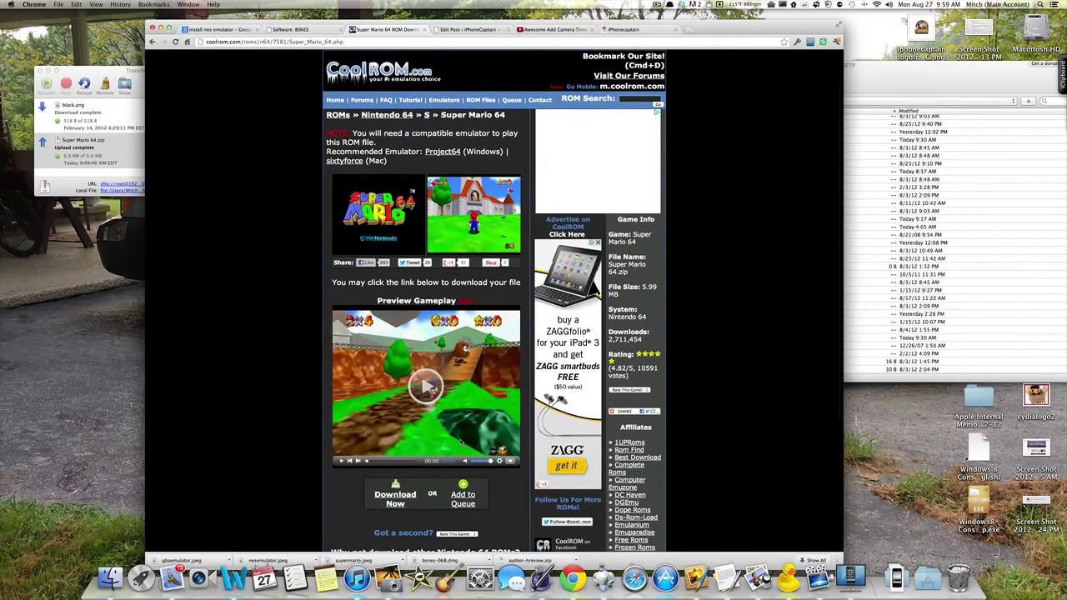
{"action": "scroll", "coordinate": [425, 375], "scroll_direction": "down", "scroll_amount": 4}
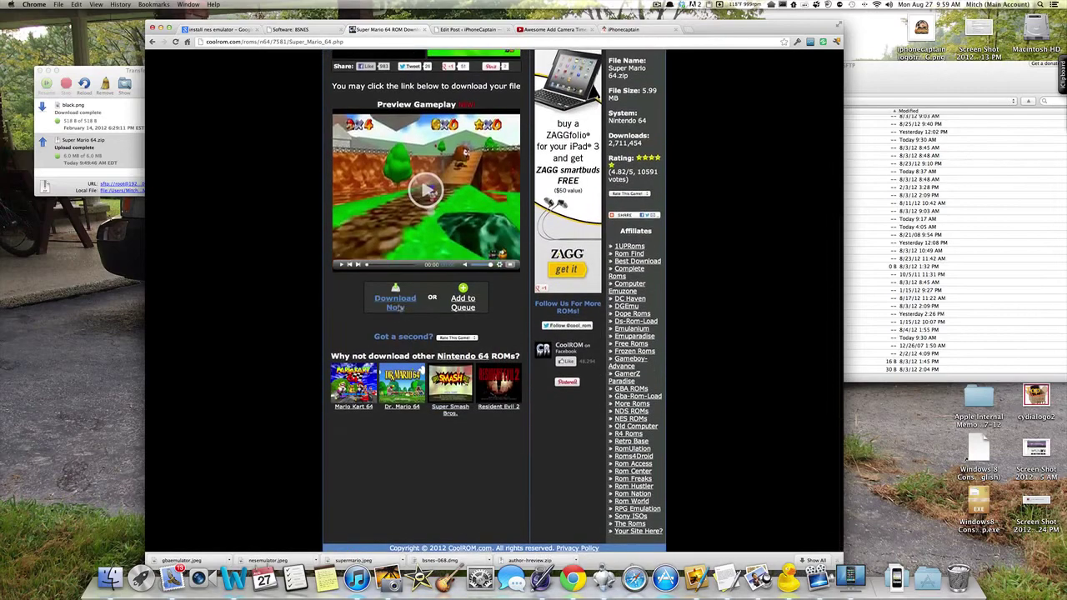
{"action": "left_click", "coordinate": [397, 306]}
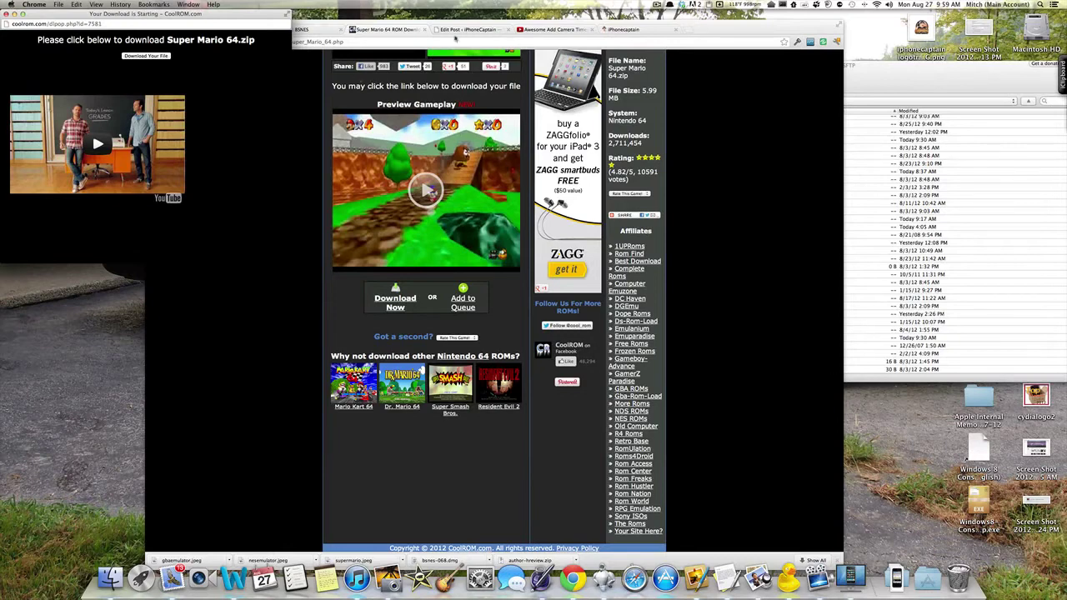
{"action": "left_click_drag", "start_coordinate": [726, 30], "coordinate": [808, 34]}
{"action": "left_click", "coordinate": [241, 33]}
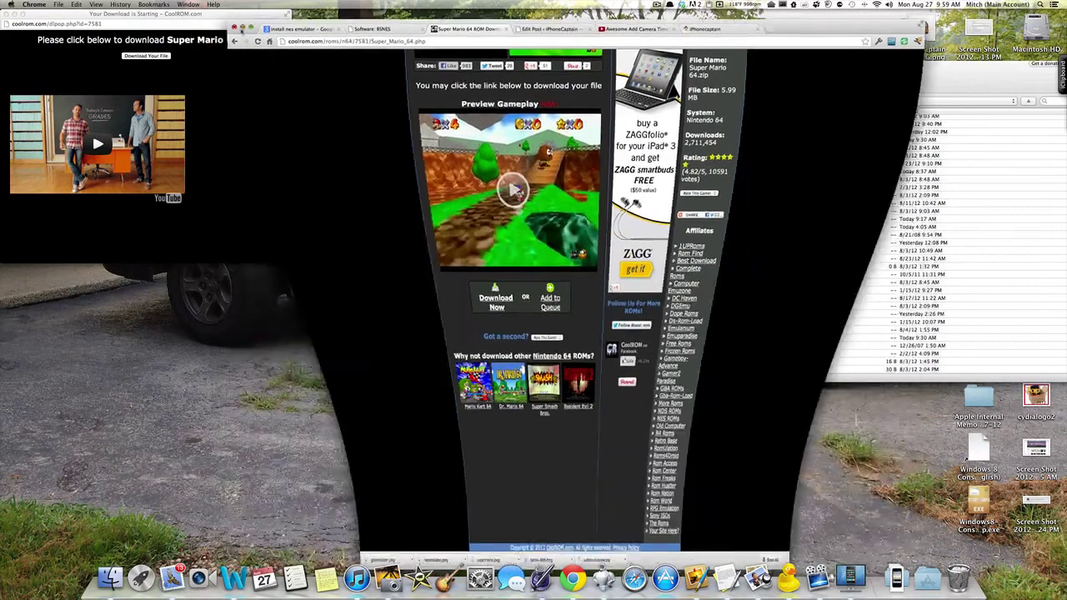